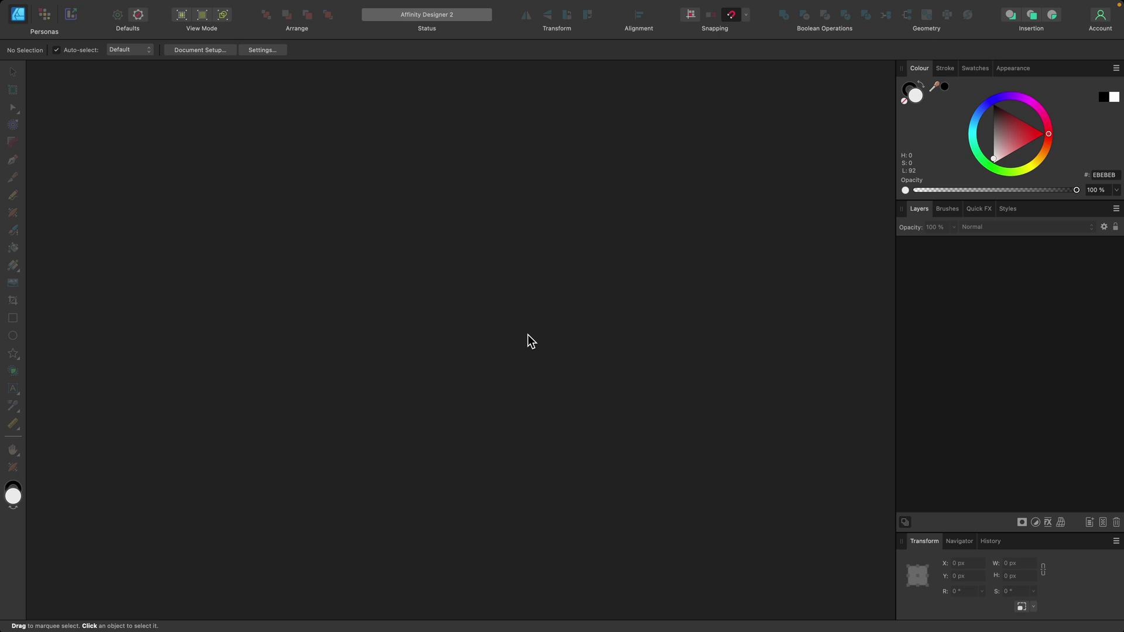
# - Choose File > New and nudge the New Document window slightly to the right
pyautogui.moveTo(122, 7)
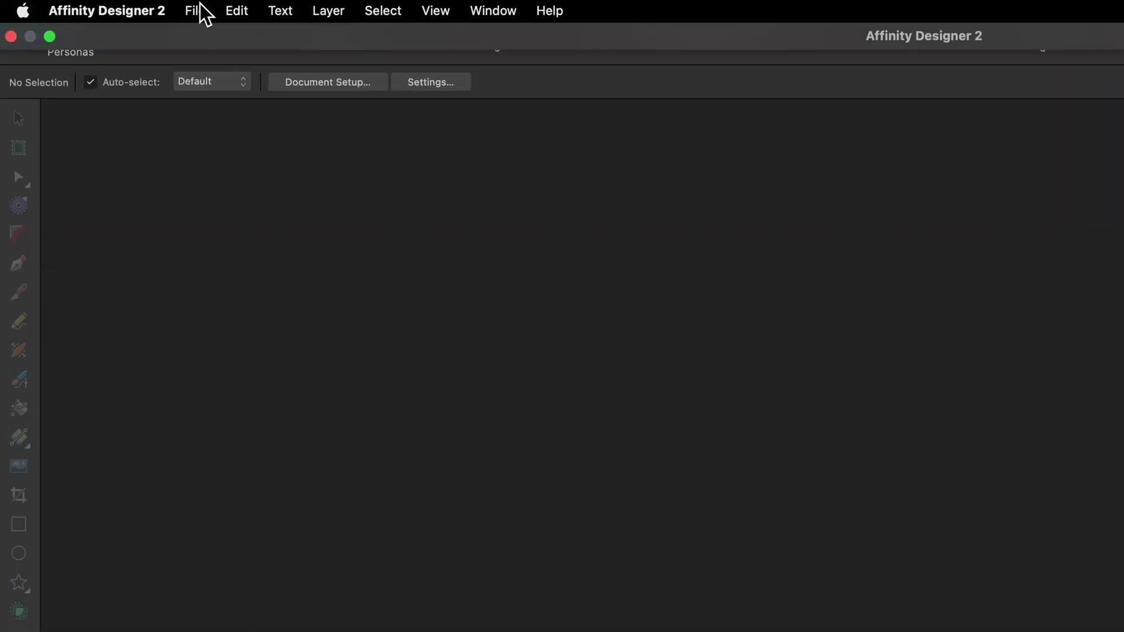
pyautogui.click(196, 10)
pyautogui.click(226, 45)
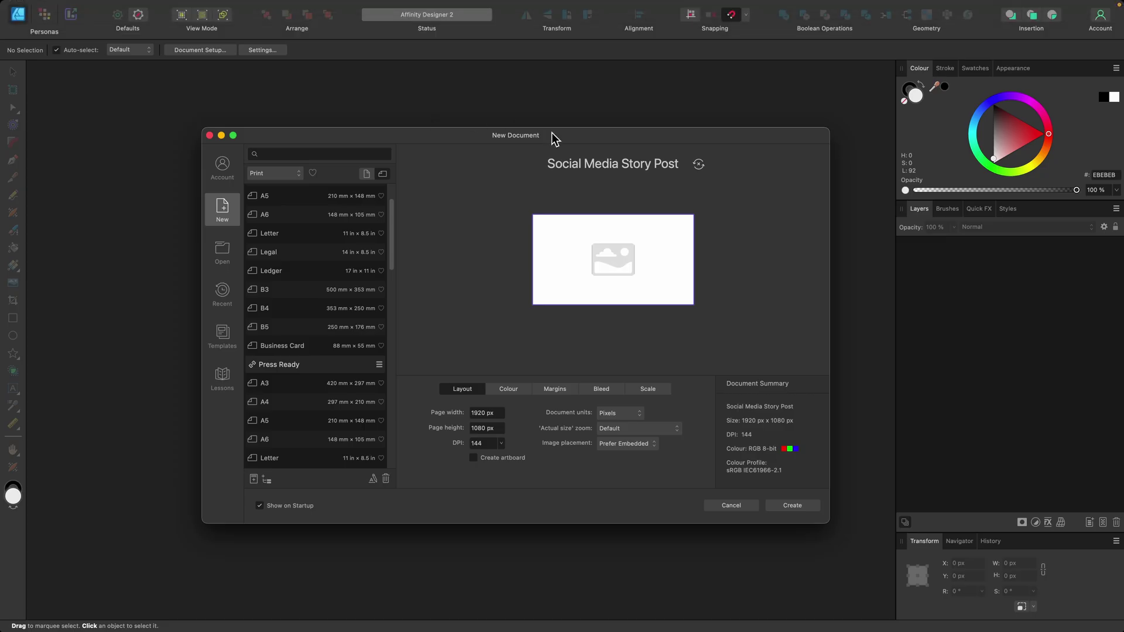
pyautogui.moveTo(911, 219)
pyautogui.mouseDown()
pyautogui.moveTo(873, 211)
pyautogui.moveTo(909, 253)
pyautogui.moveTo(931, 218)
pyautogui.mouseUp()
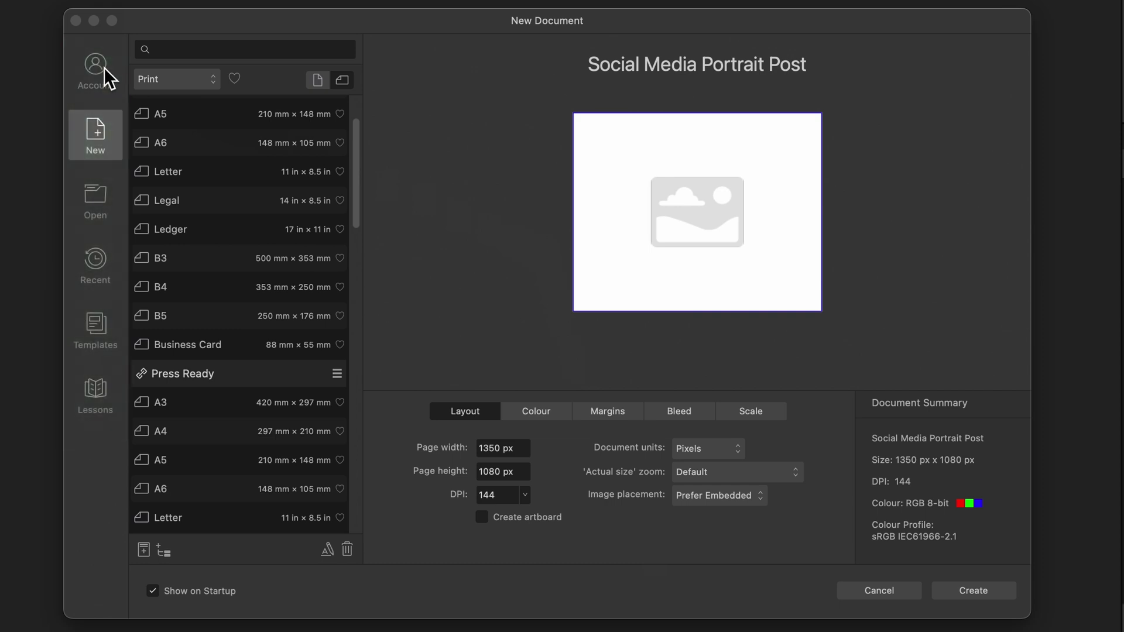
# - Switch to the Account page listing installed add-ons such as 20 Fog, Rain and 35 Rainbow Overlays
pyautogui.click(106, 76)
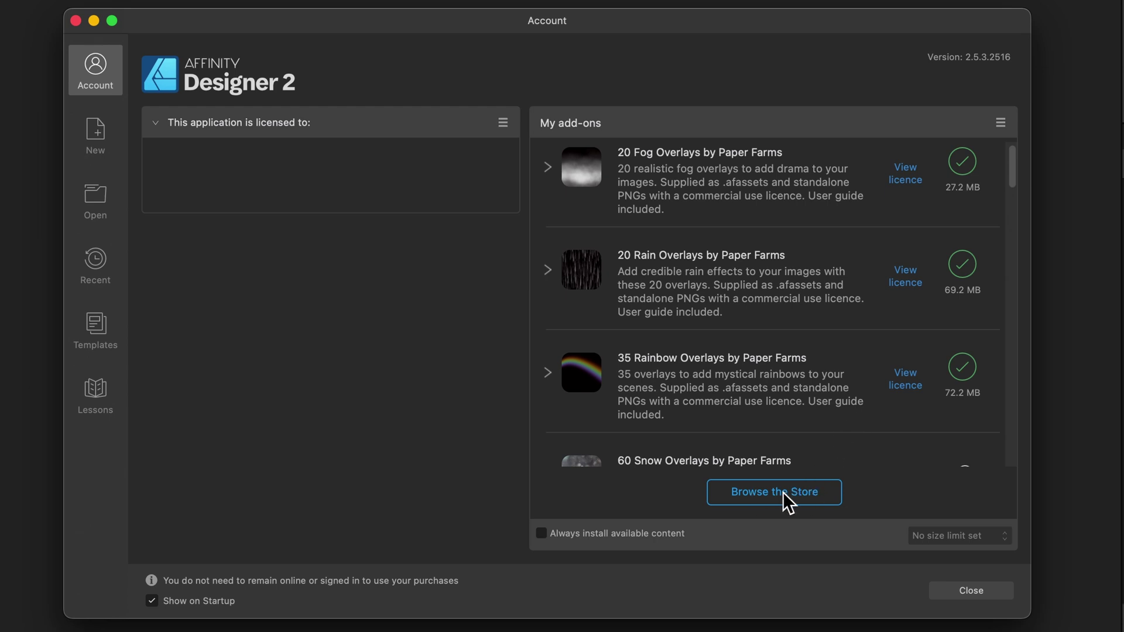
# - Return to the New presets and select the Web category's FHD 1080p preset (1920 × 1080 px, 72 DPI)
pyautogui.click(138, 140)
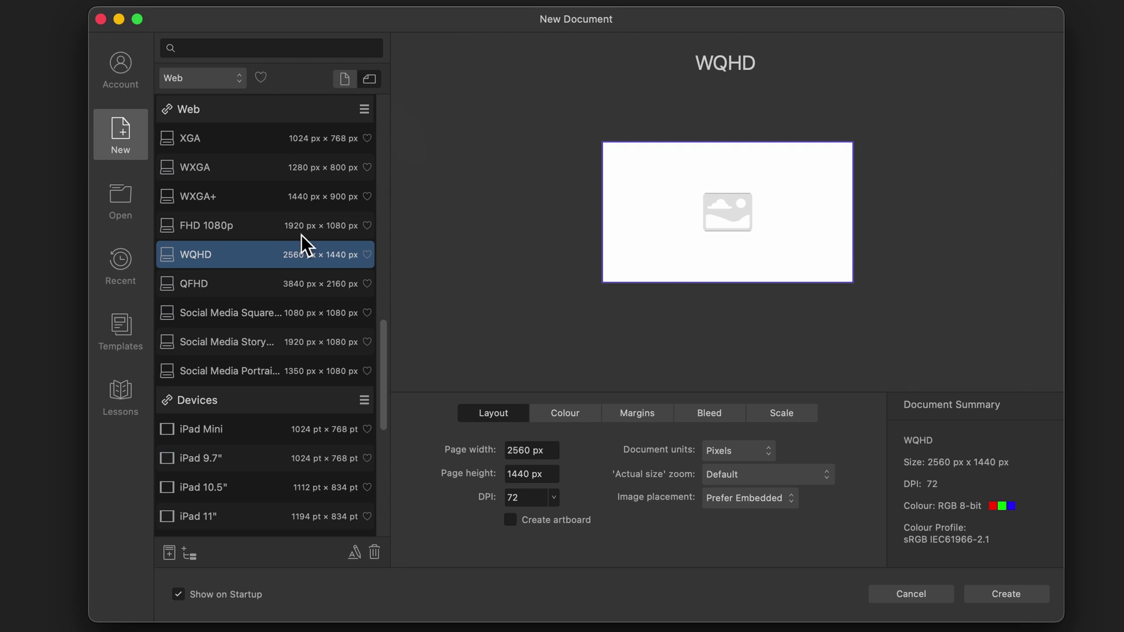
pyautogui.scroll(5, 234, 221)
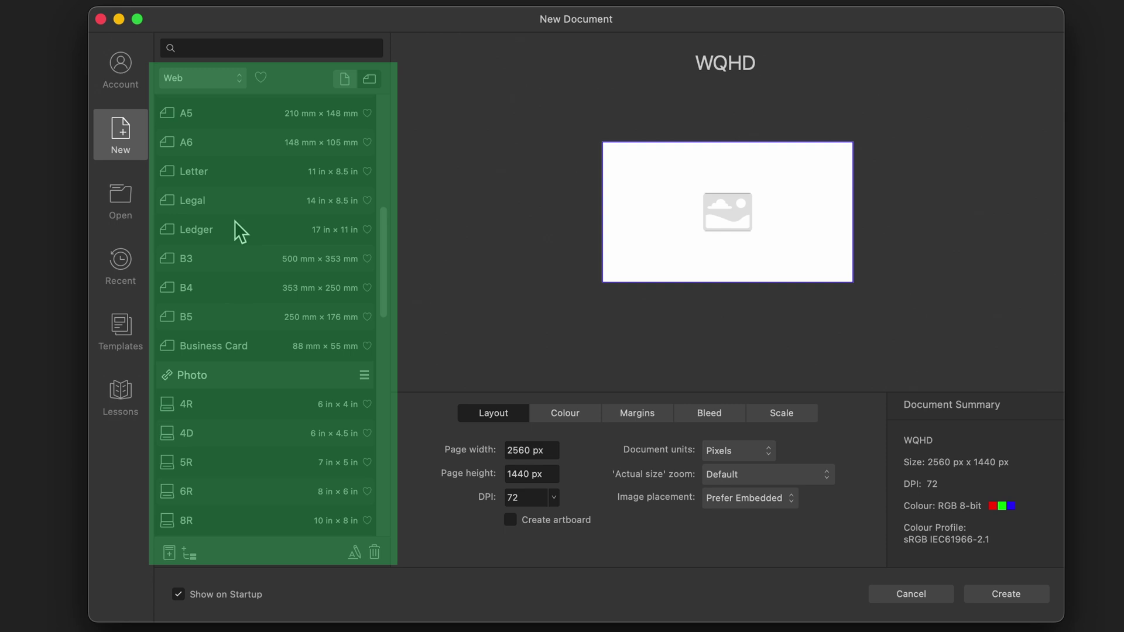
pyautogui.scroll(3, 234, 220)
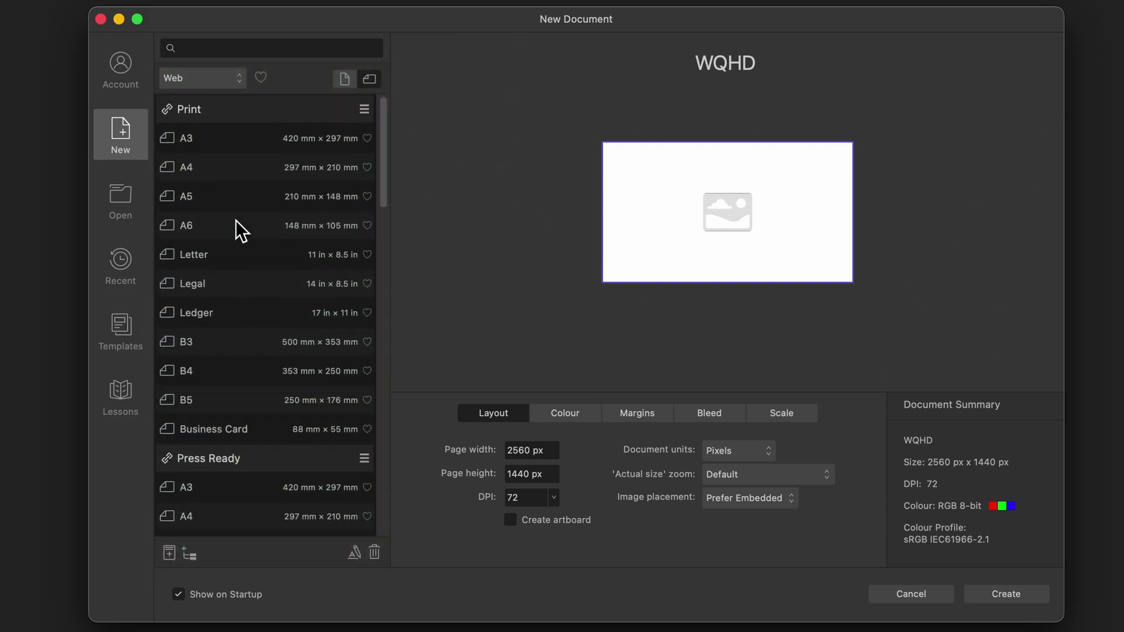
pyautogui.scroll(-4, 220, 339)
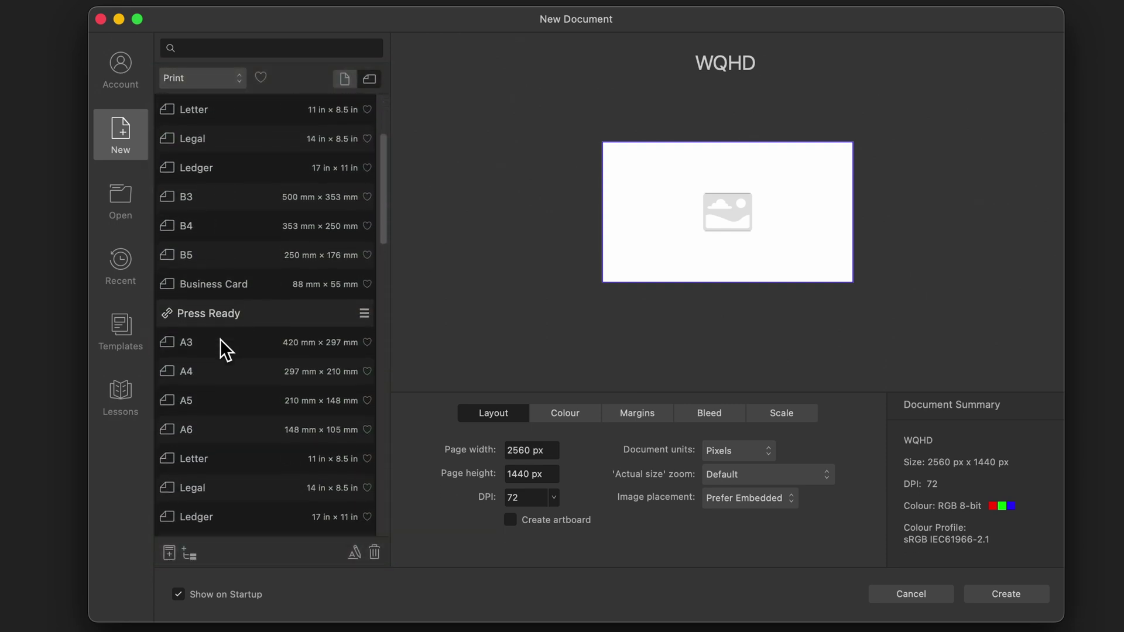
pyautogui.scroll(4, 221, 339)
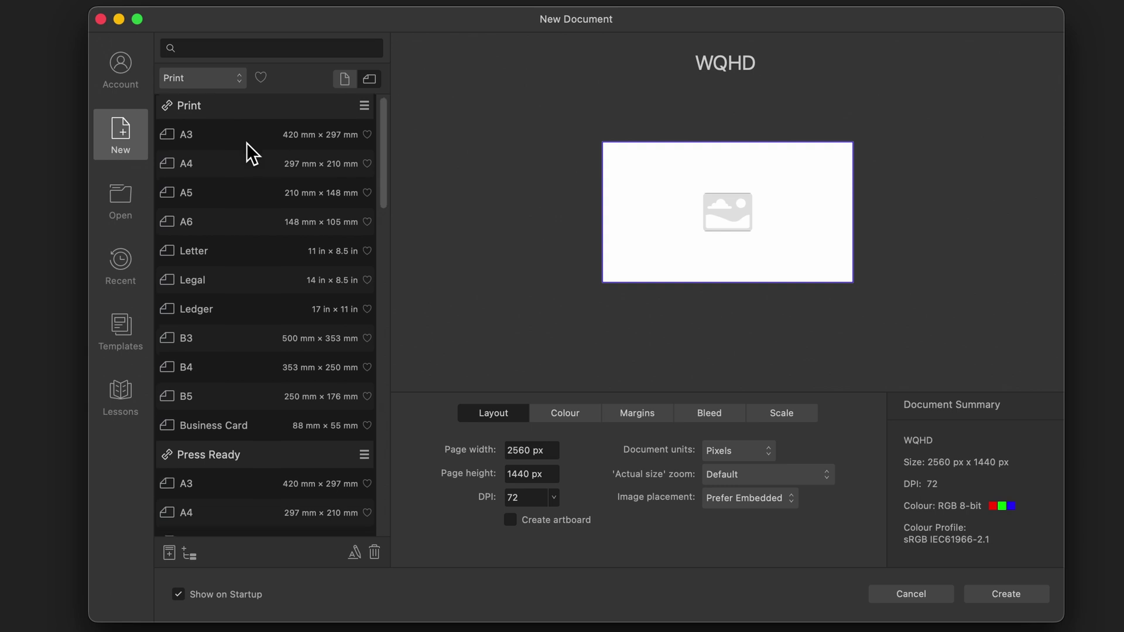
pyautogui.scroll(-2, 247, 144)
pyautogui.scroll(-10, 247, 142)
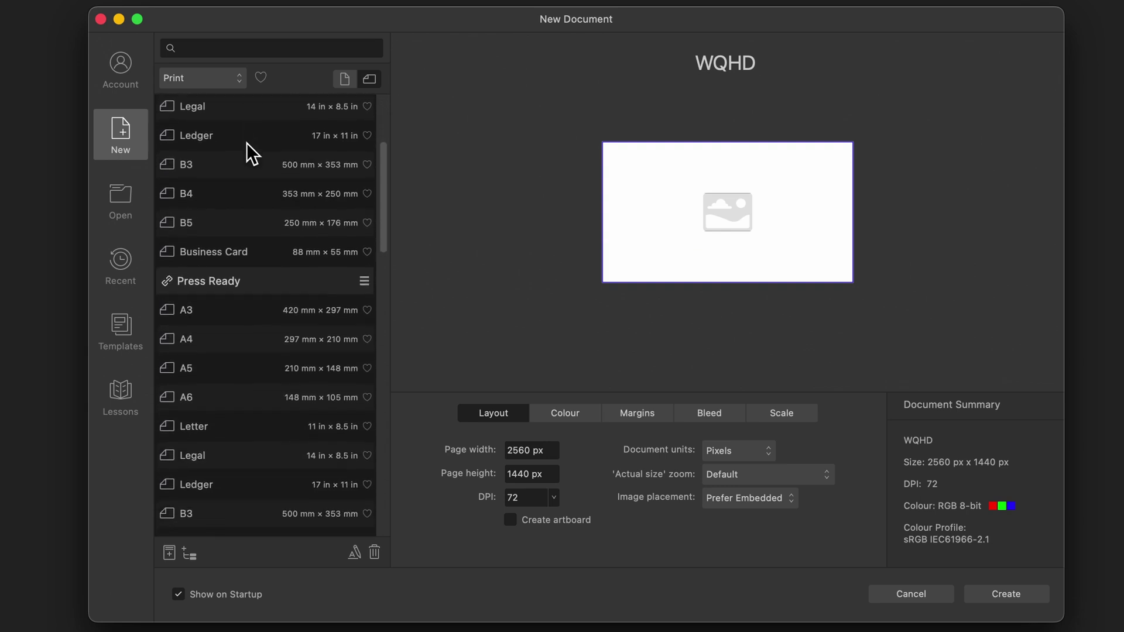
pyautogui.scroll(-7, 247, 143)
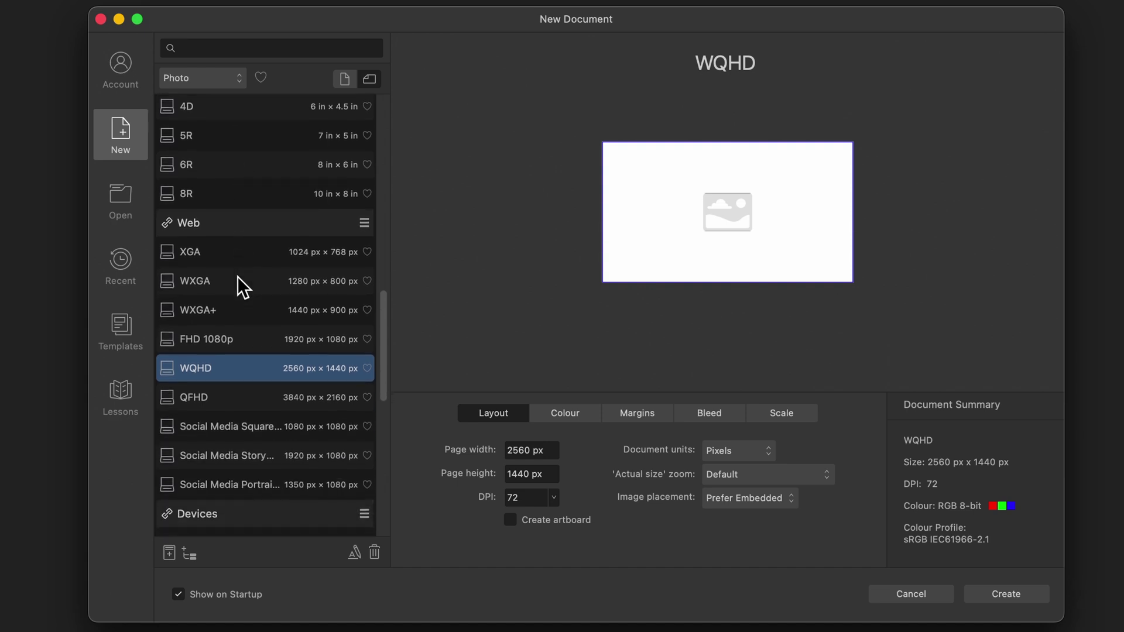
pyautogui.click(226, 81)
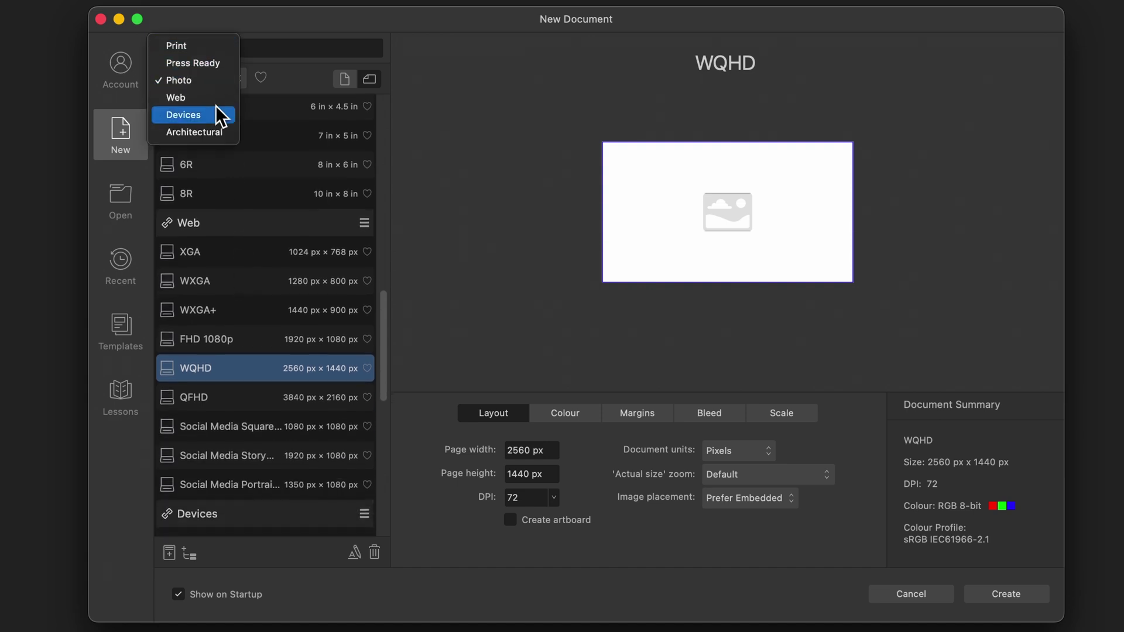
pyautogui.click(218, 97)
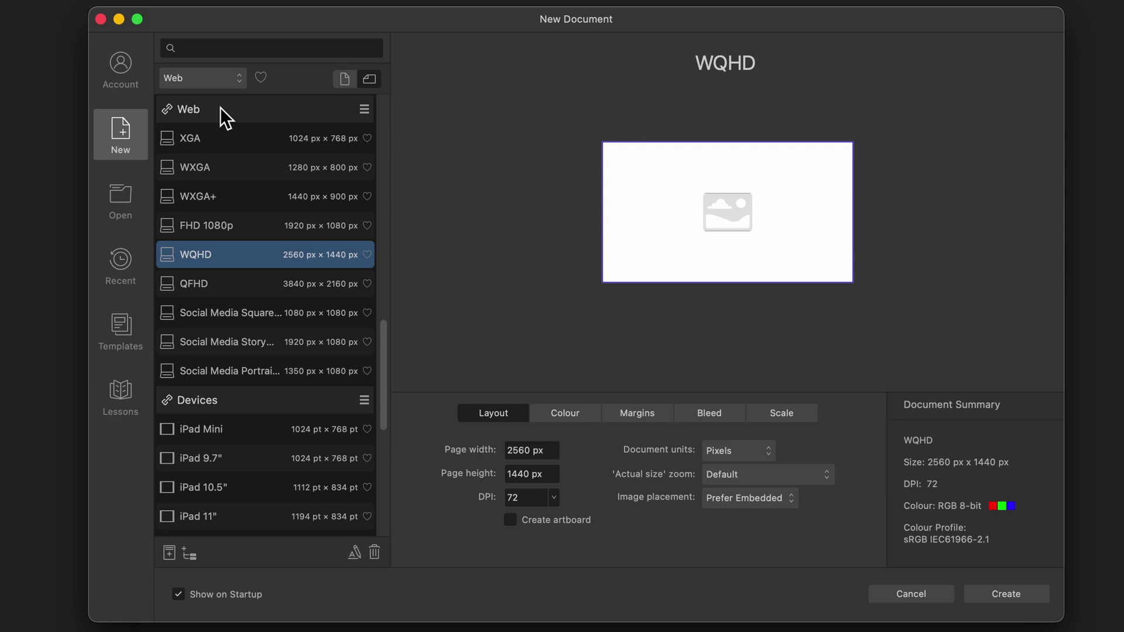
pyautogui.click(211, 225)
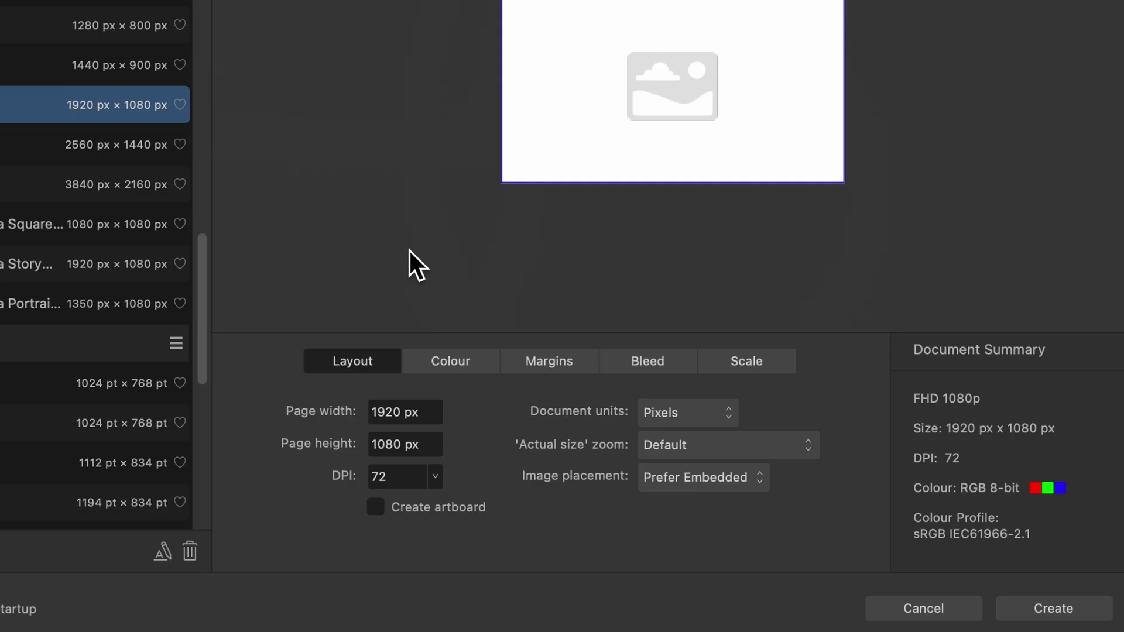
pyautogui.click(422, 420)
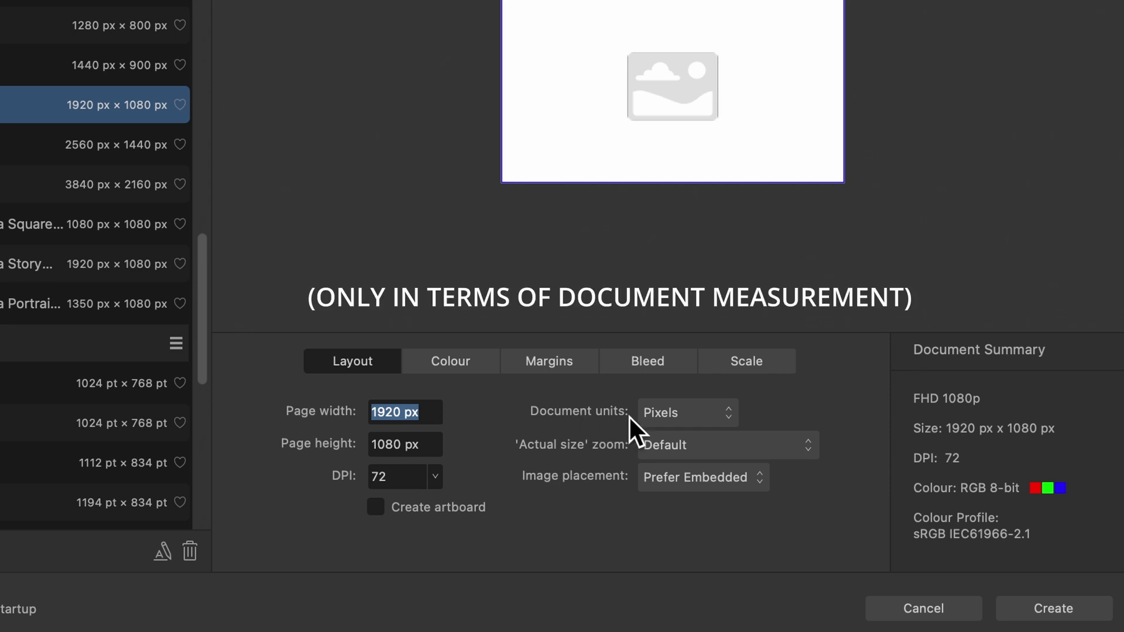
pyautogui.click(689, 413)
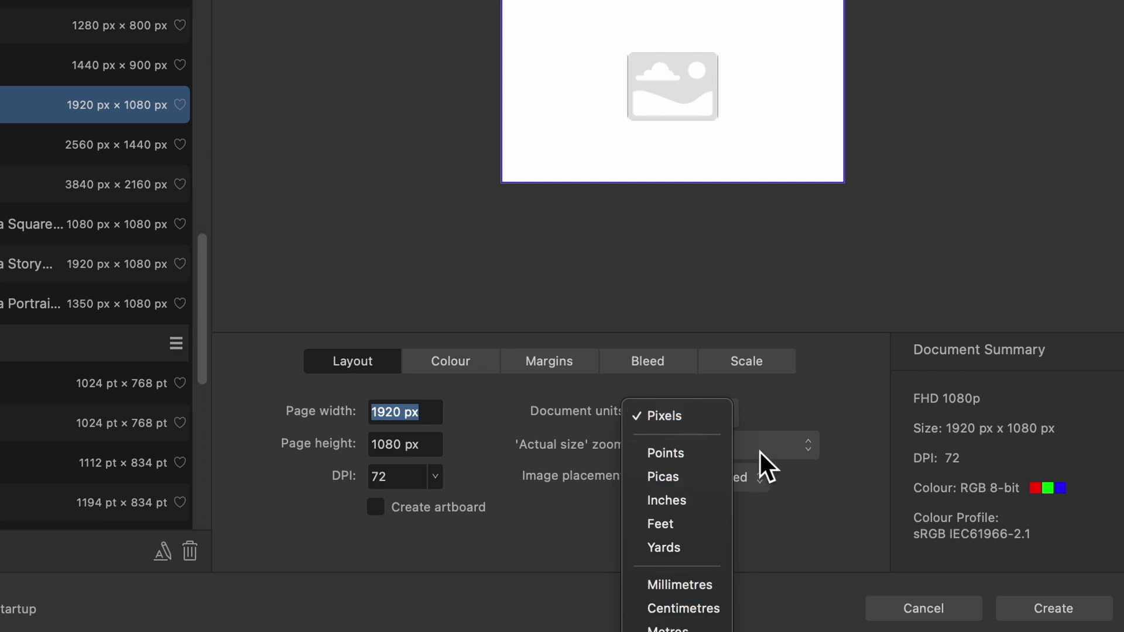
pyautogui.click(791, 415)
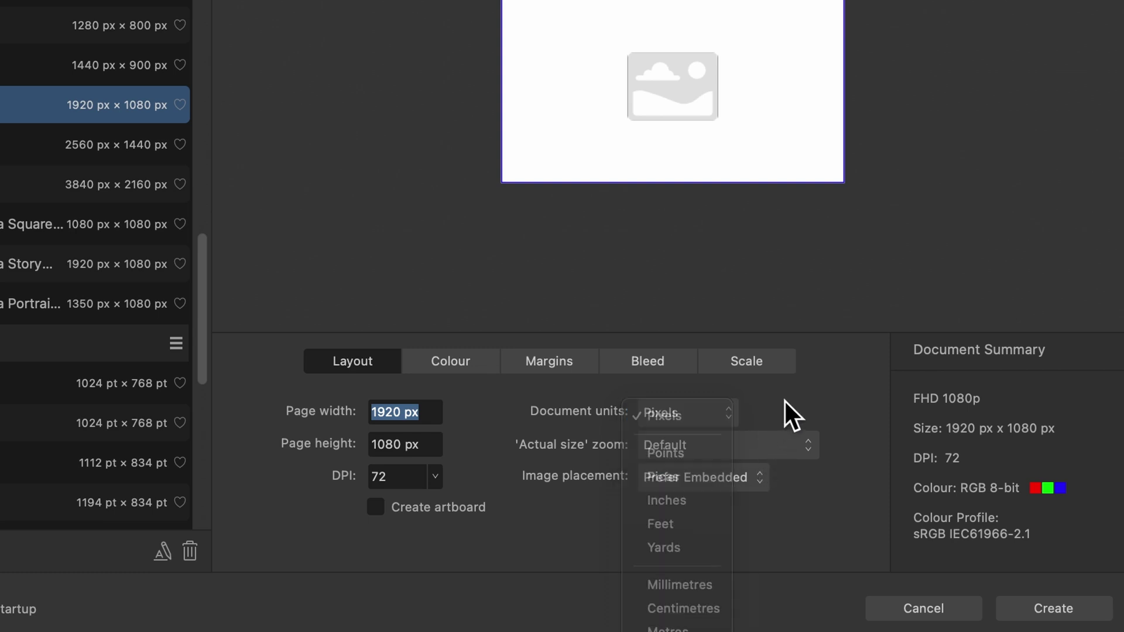
pyautogui.click(436, 476)
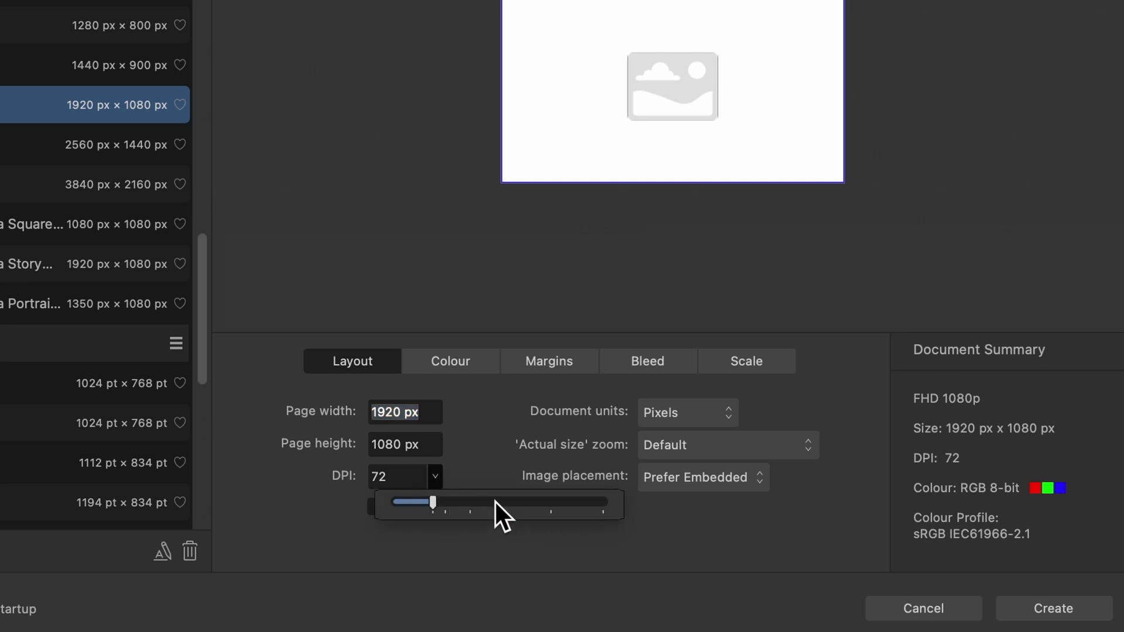
pyautogui.click(550, 508)
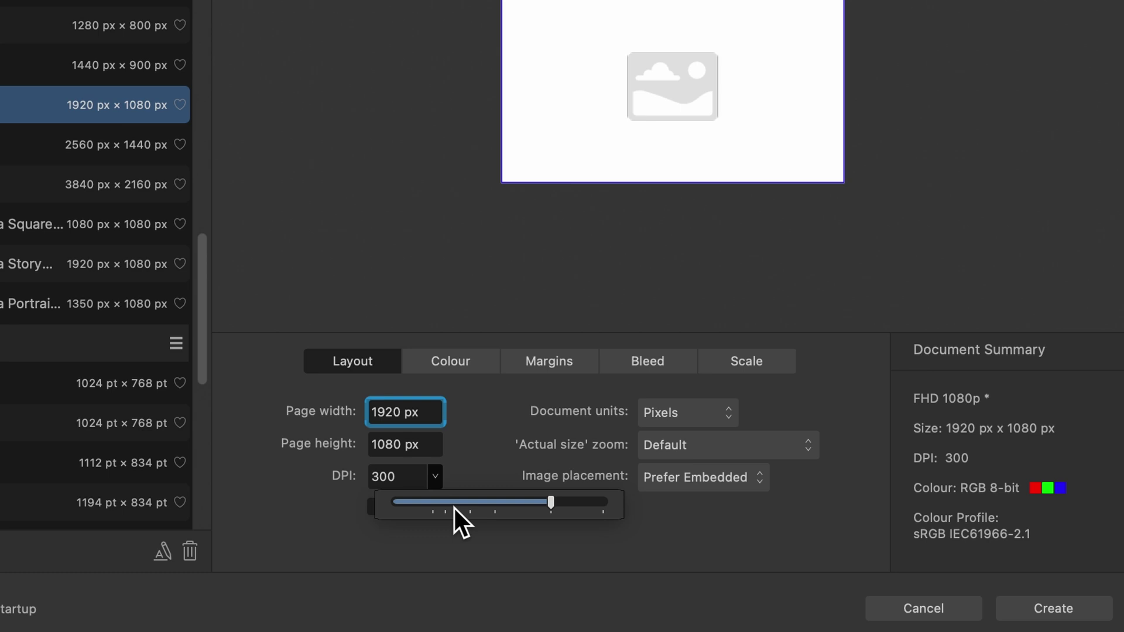
pyautogui.click(433, 501)
pyautogui.click(447, 528)
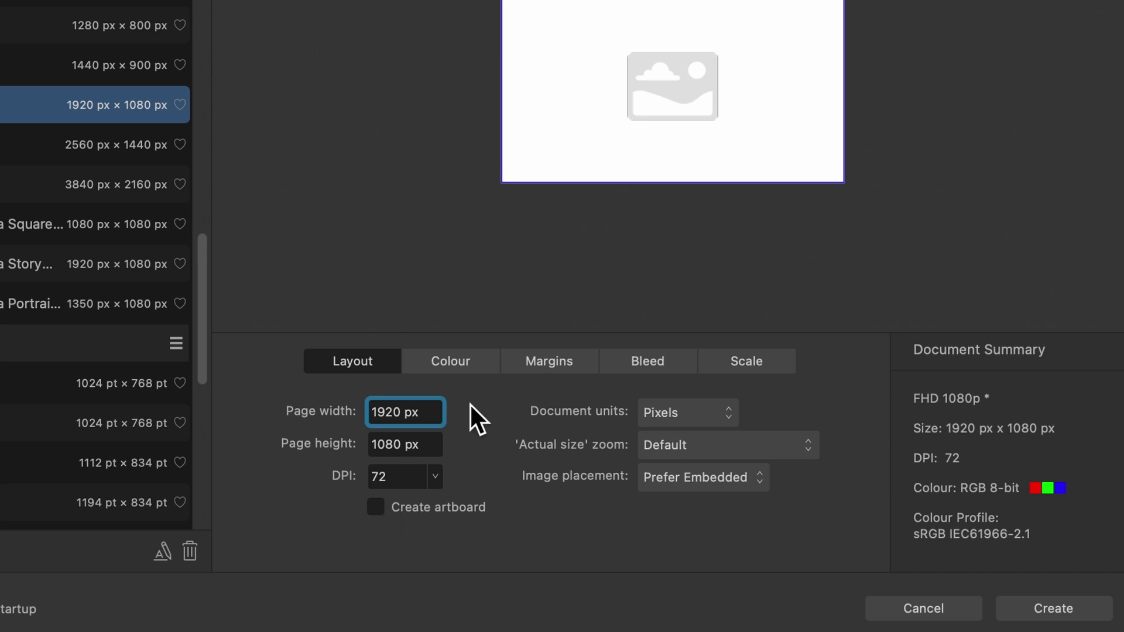
# - Keep the 'Actual size' zoom option at Default
pyautogui.click(747, 451)
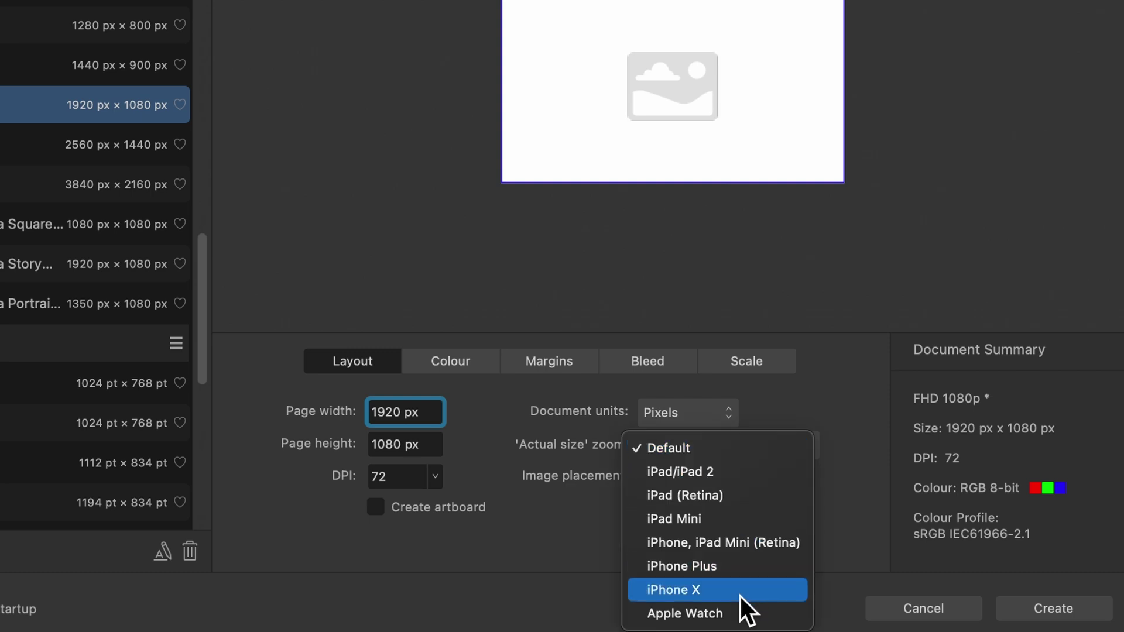
pyautogui.click(811, 398)
pyautogui.press('Tab')
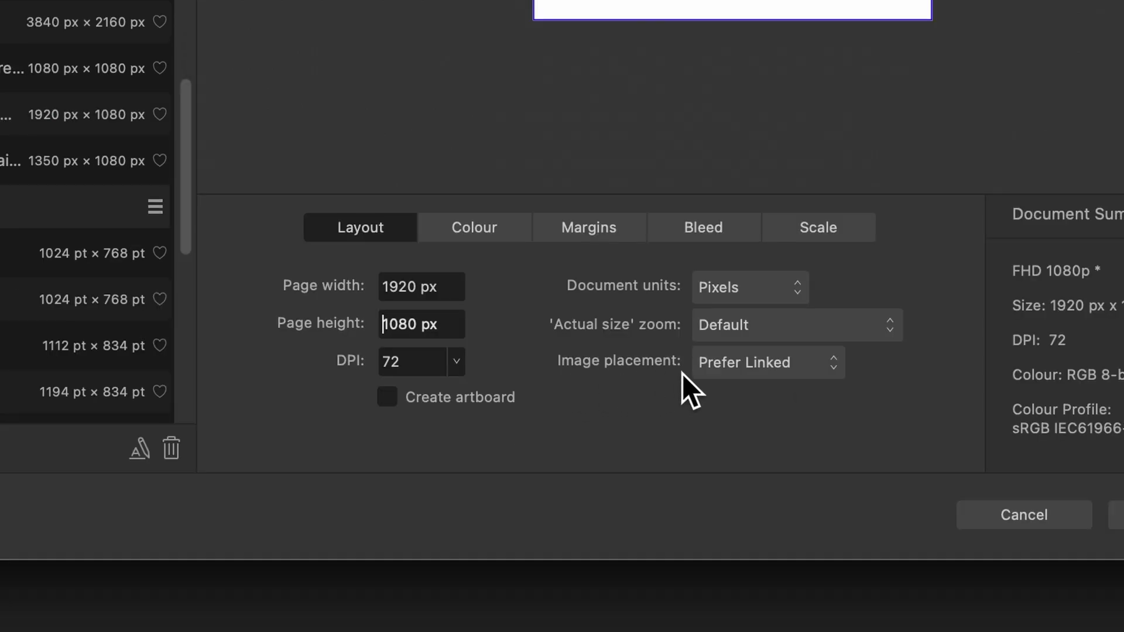
# - Set Image placement to Prefer Linked after briefly choosing embedded
pyautogui.click(737, 372)
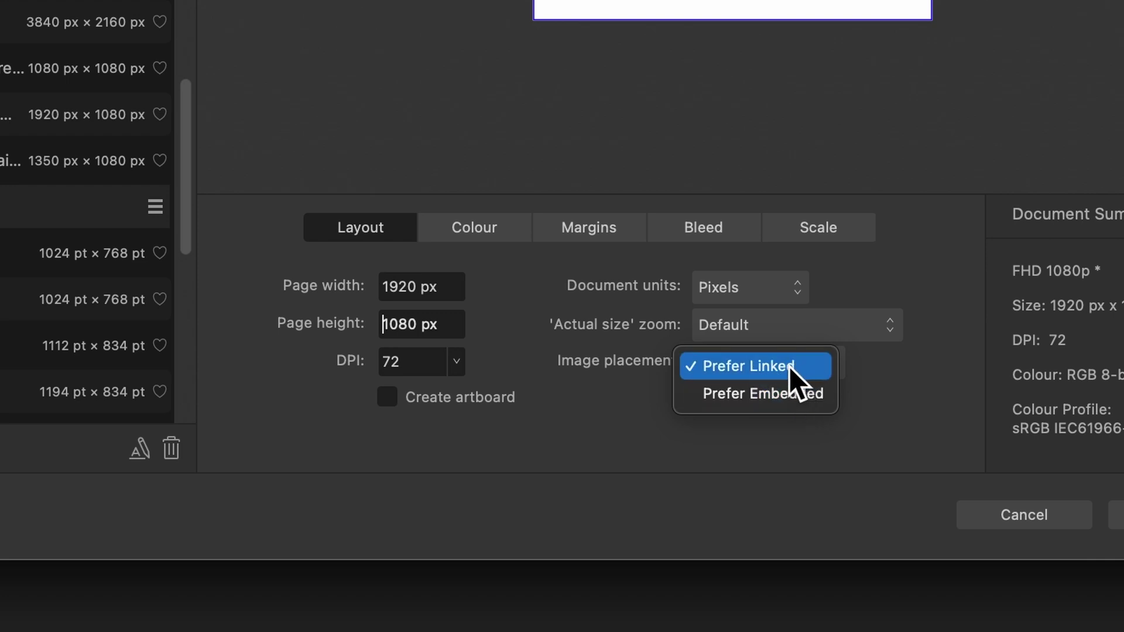
pyautogui.click(808, 391)
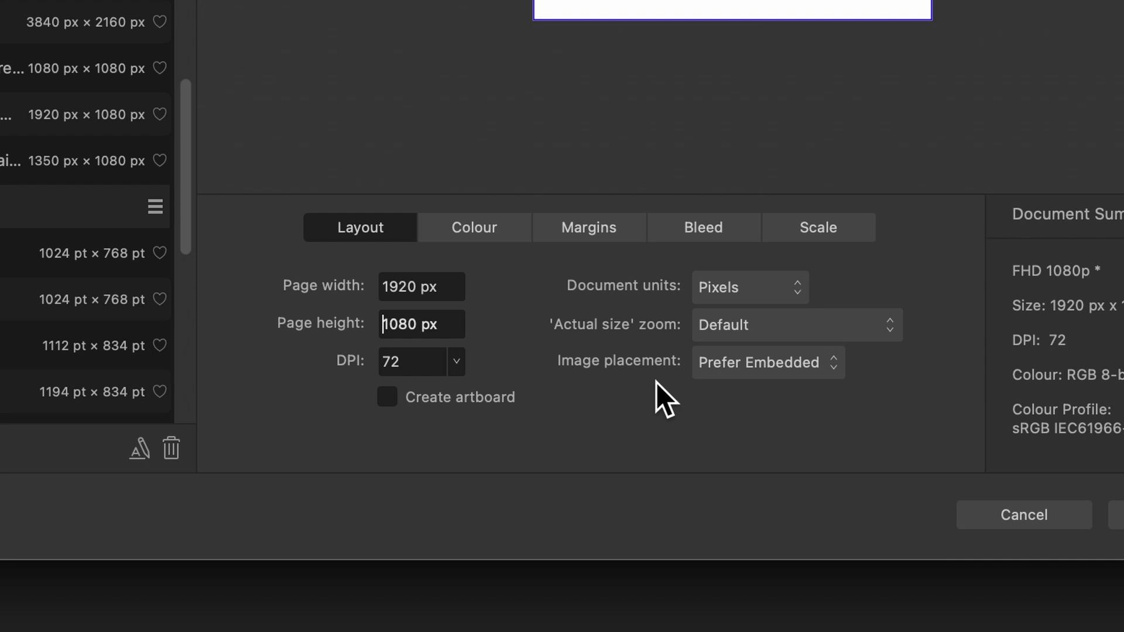
pyautogui.click(746, 371)
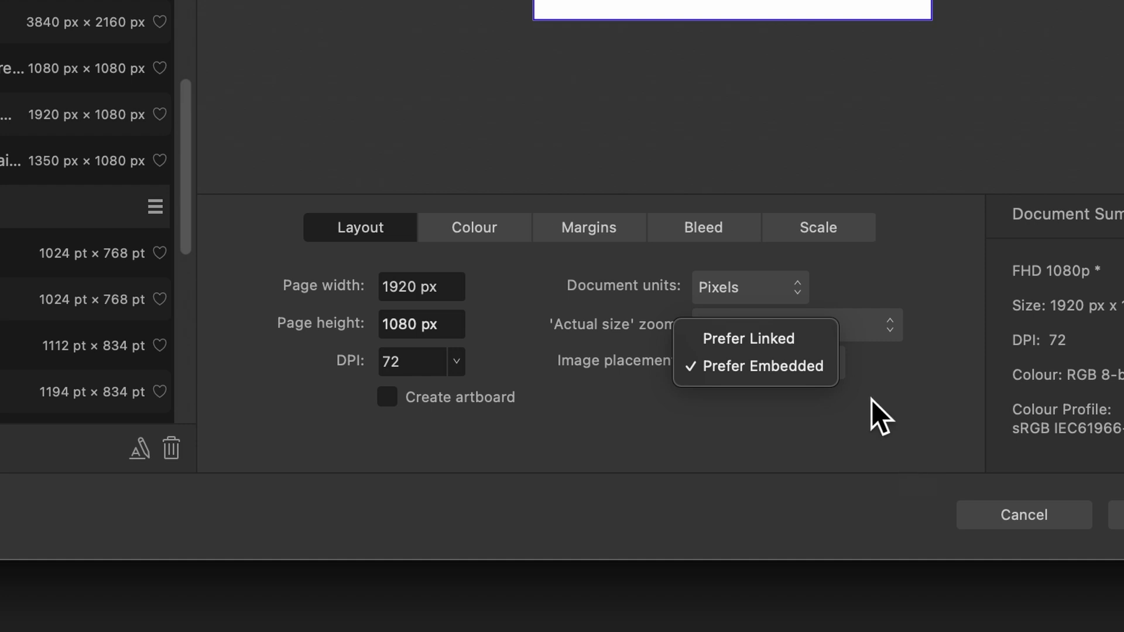
pyautogui.click(796, 329)
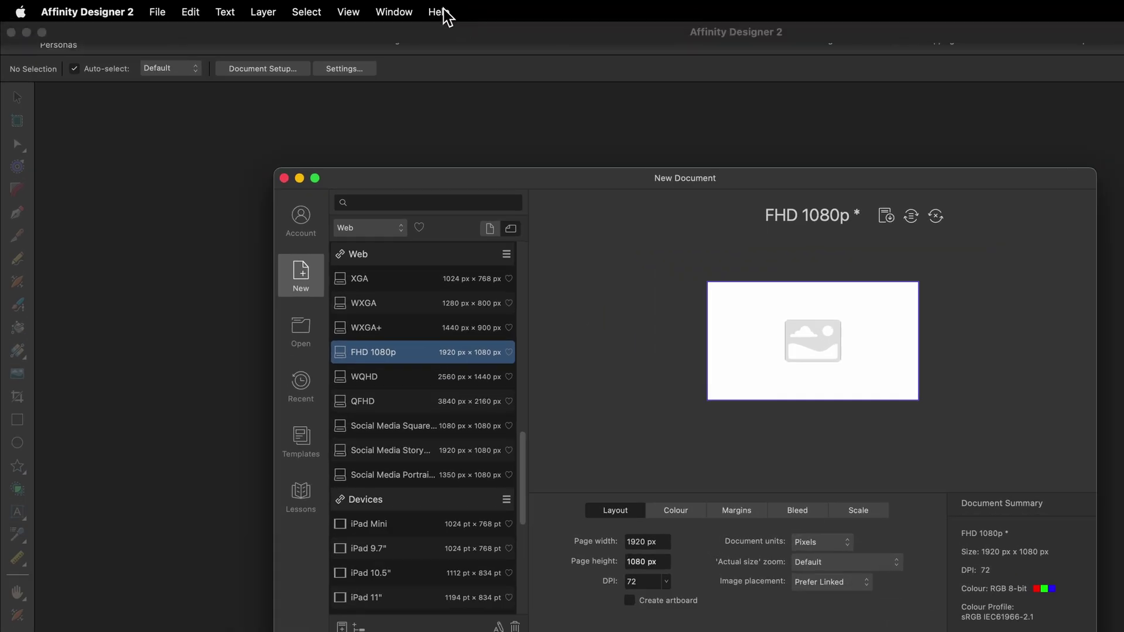
pyautogui.click(338, 7)
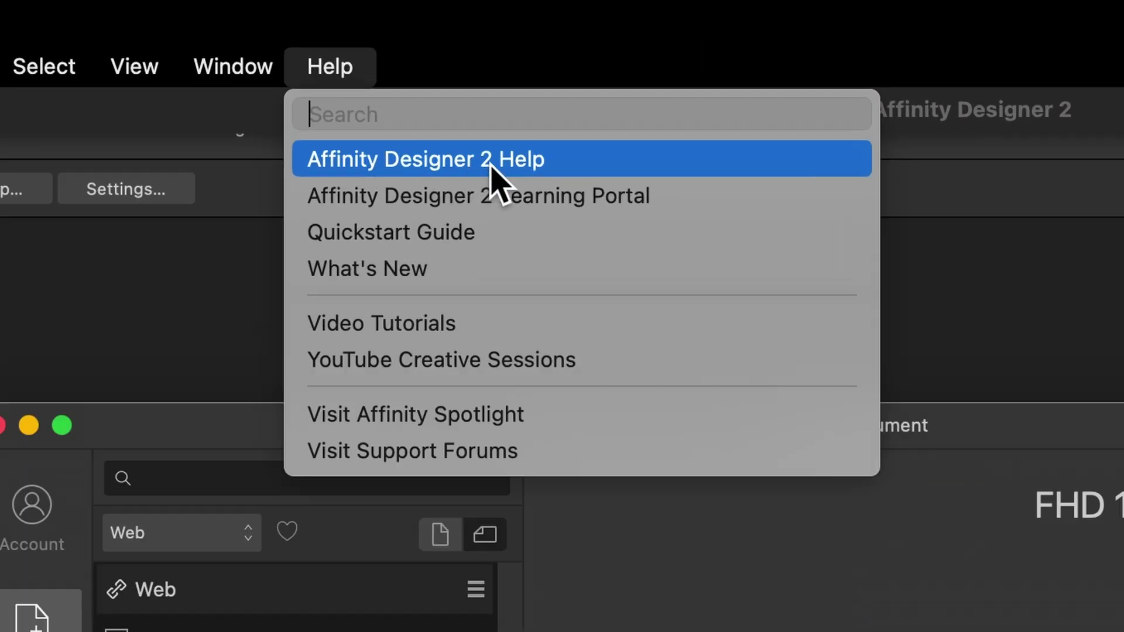
pyautogui.click(491, 170)
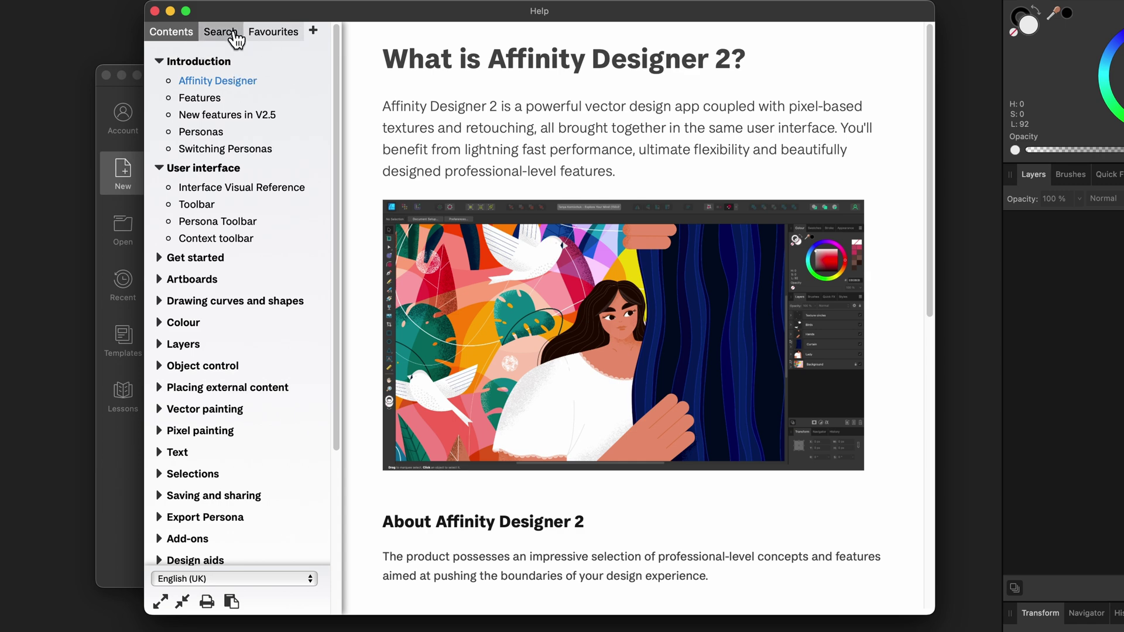
pyautogui.click(234, 36)
pyautogui.write('em')
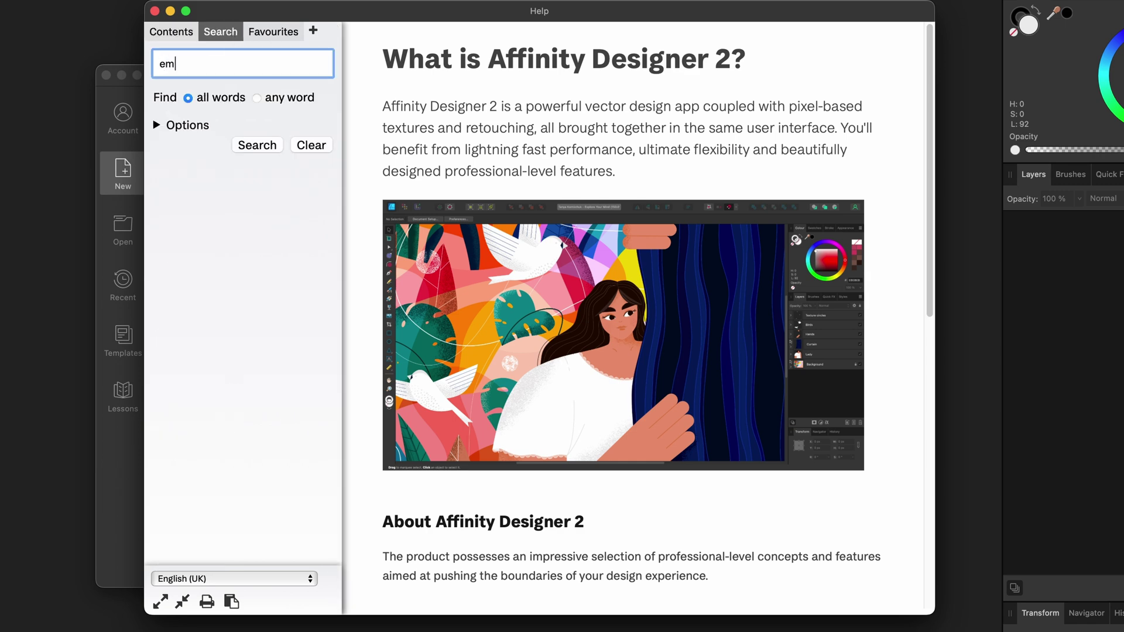
pyautogui.write('bed')
pyautogui.press('Return')
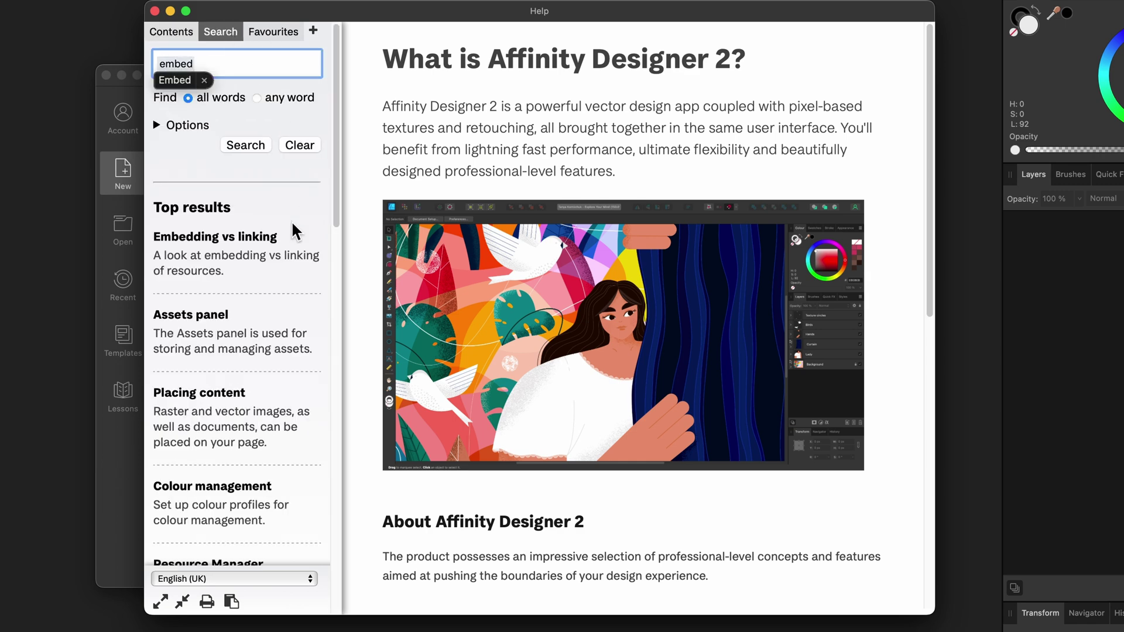
pyautogui.click(215, 240)
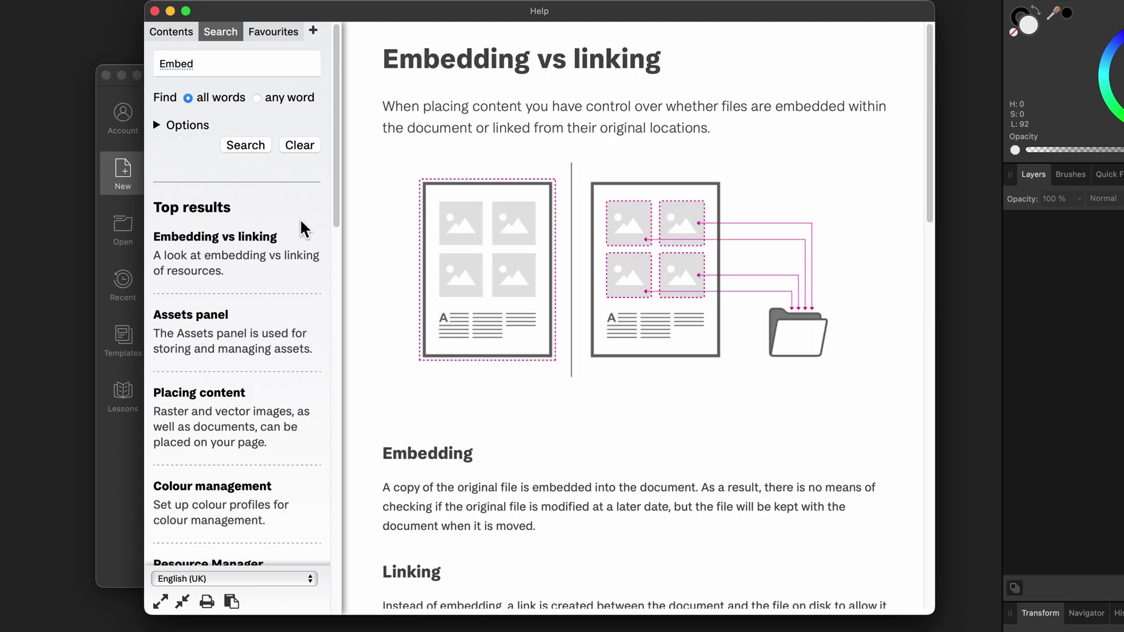
pyautogui.scroll(-15, 503, 308)
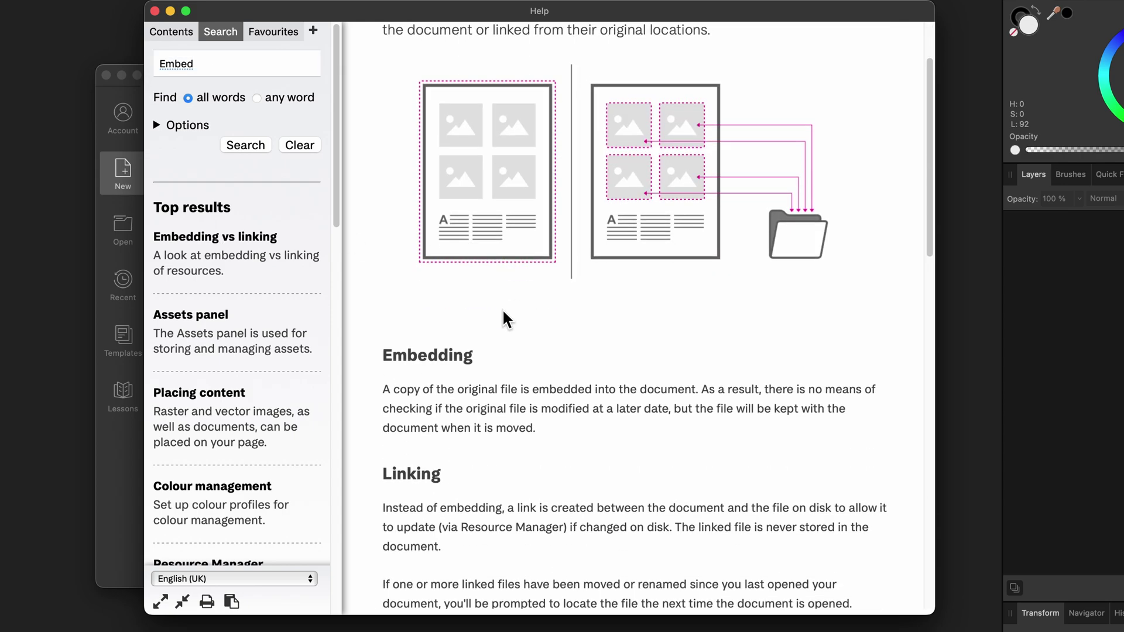
pyautogui.scroll(-10, 502, 308)
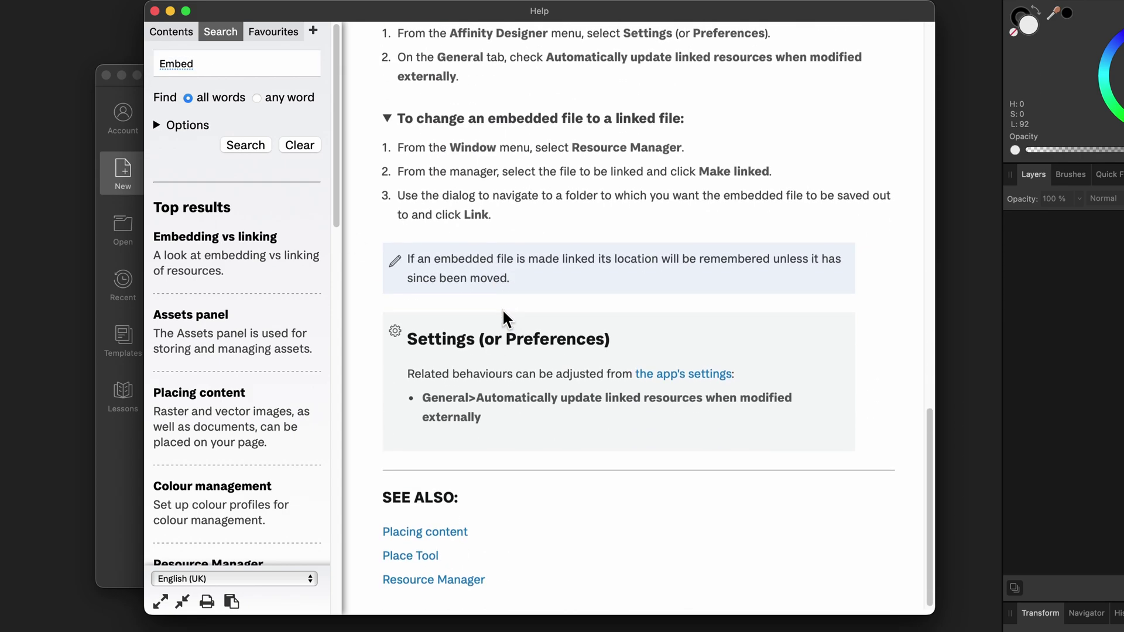
pyautogui.scroll(20, 502, 308)
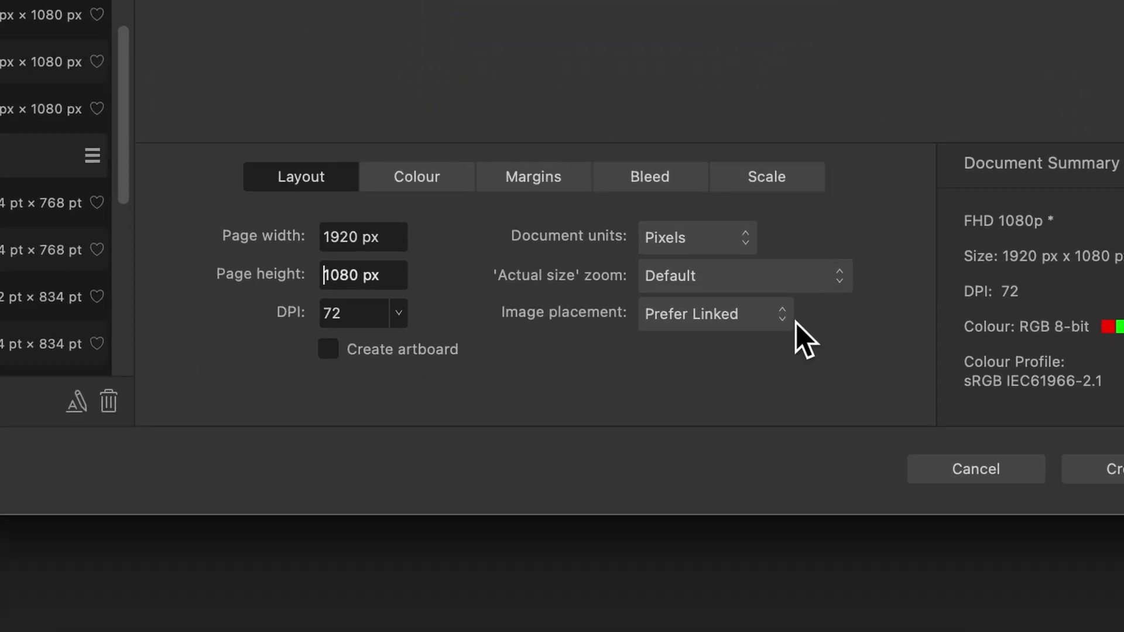
# - Set Image placement to Prefer Embedded and keep RGB/8 colour format after trying CMYK/8
pyautogui.click(751, 318)
pyautogui.click(754, 347)
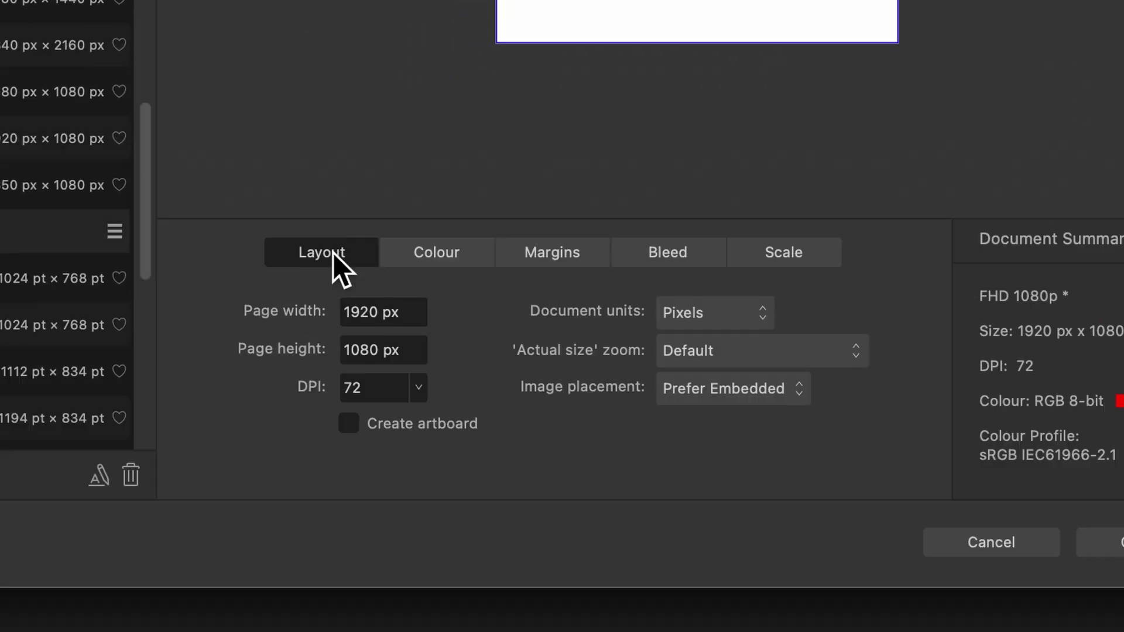
pyautogui.click(460, 257)
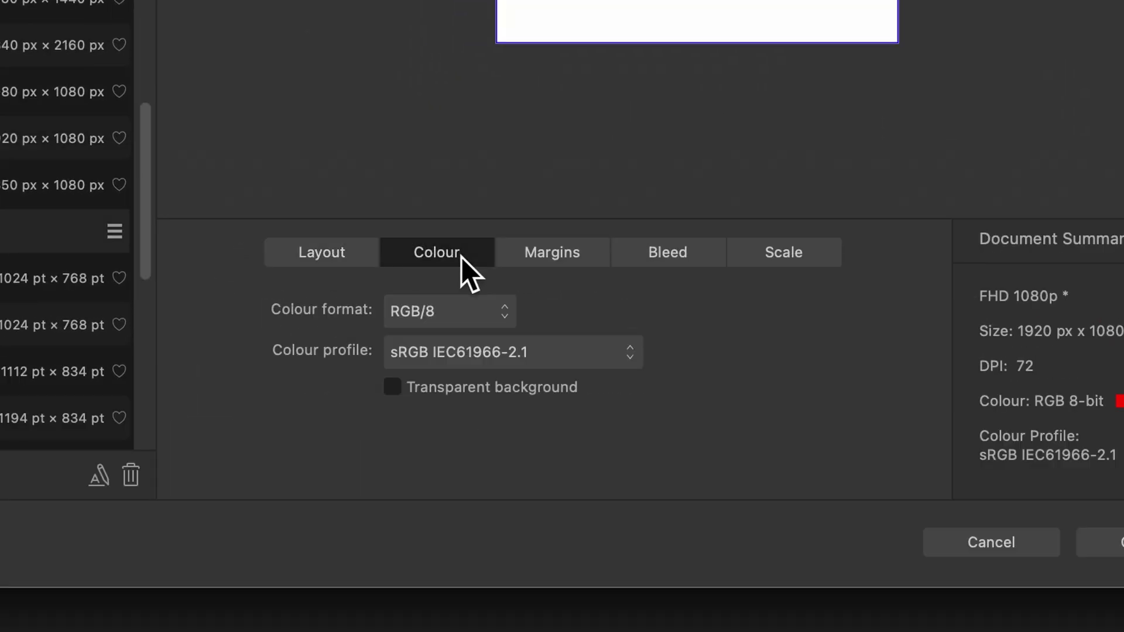
pyautogui.click(461, 314)
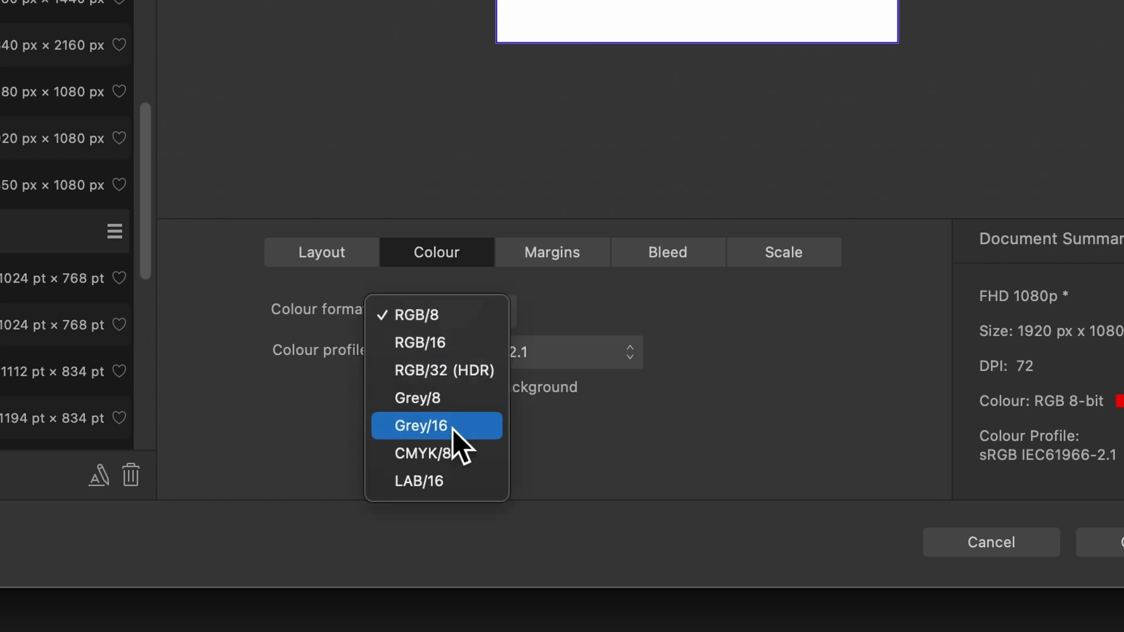
pyautogui.click(460, 451)
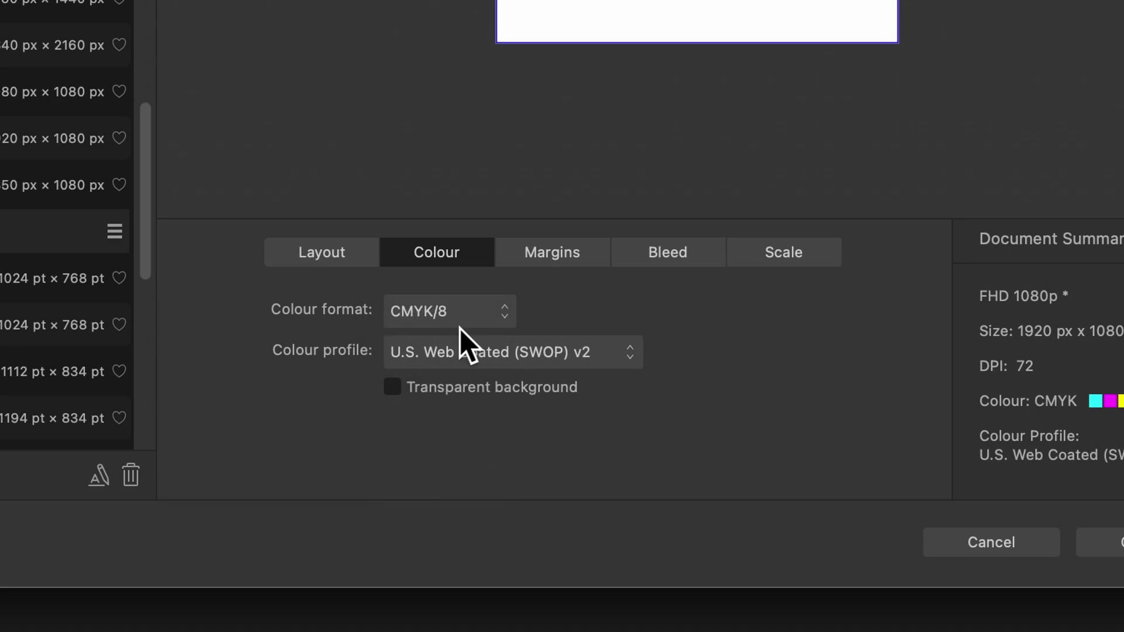
pyautogui.click(460, 304)
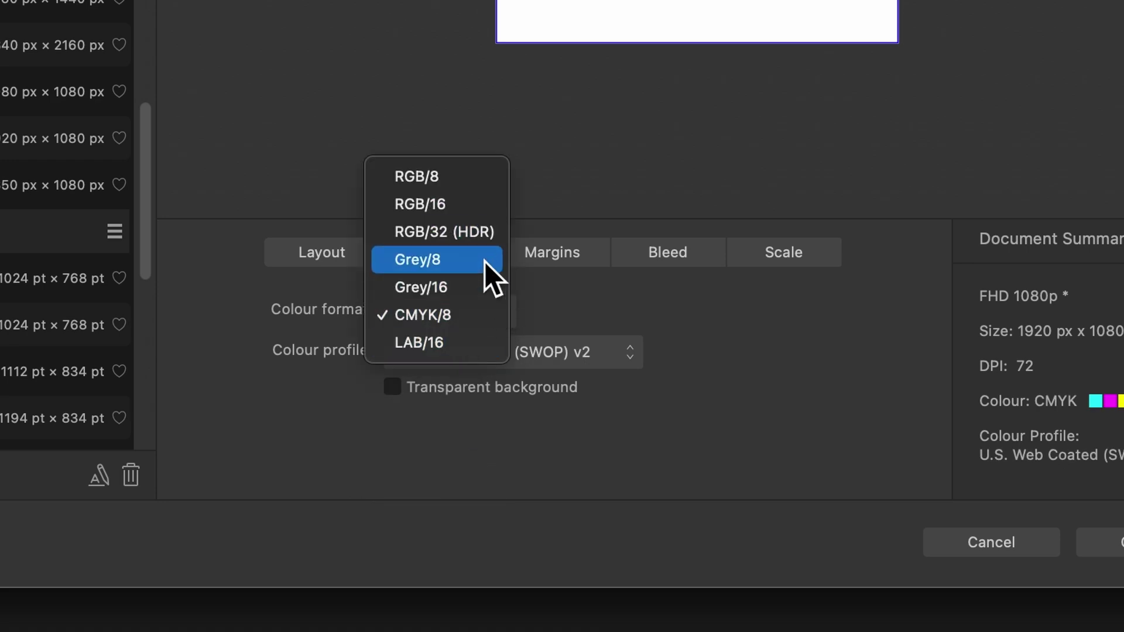
pyautogui.click(483, 178)
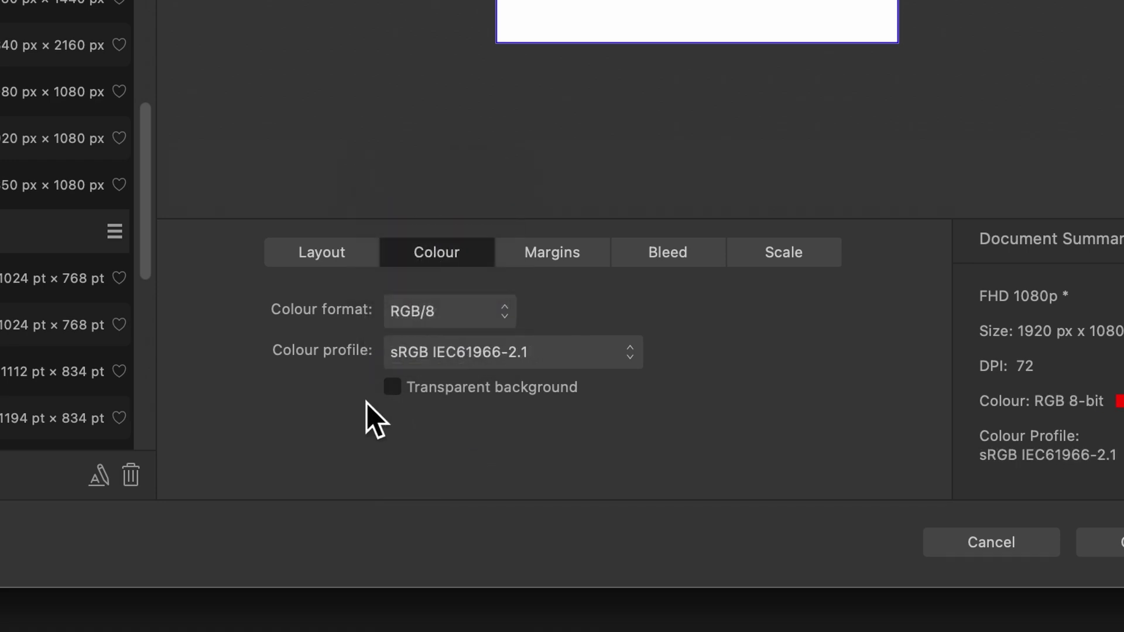
# - Keep the sRGB IEC61966-2.1 profile and leave the background opaque after toggling transparency
pyautogui.click(485, 351)
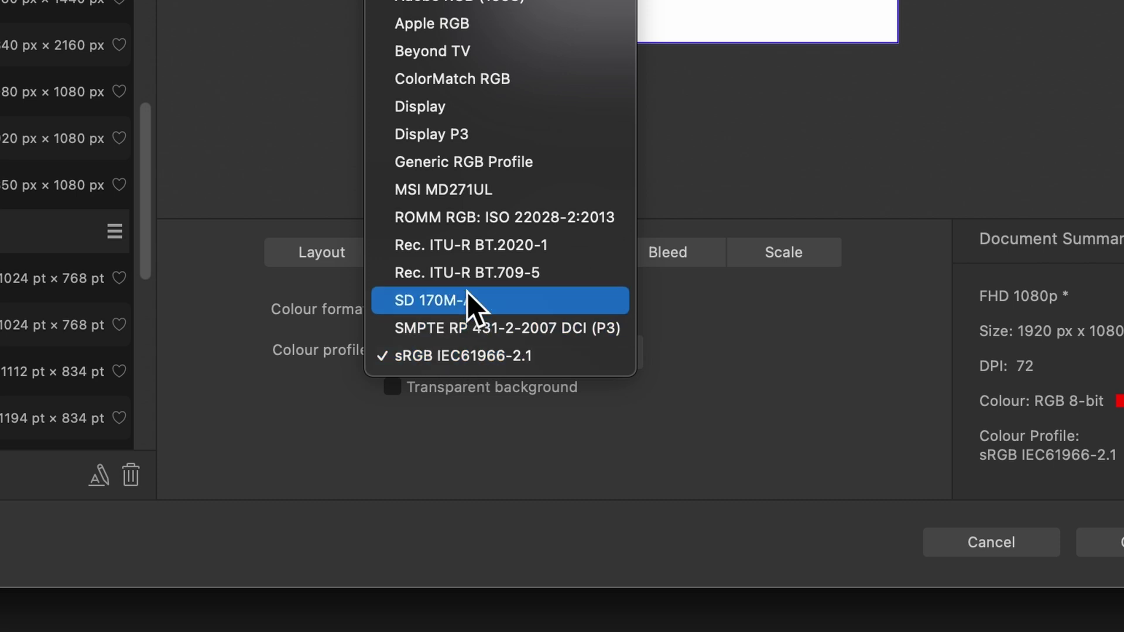
pyautogui.click(754, 331)
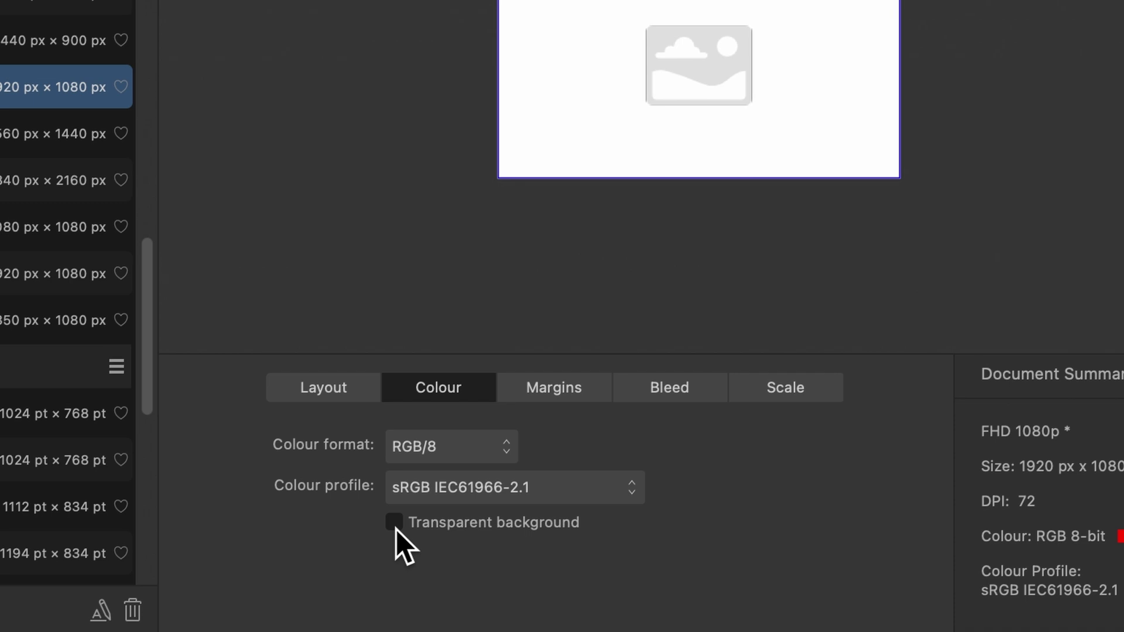
pyautogui.click(394, 522)
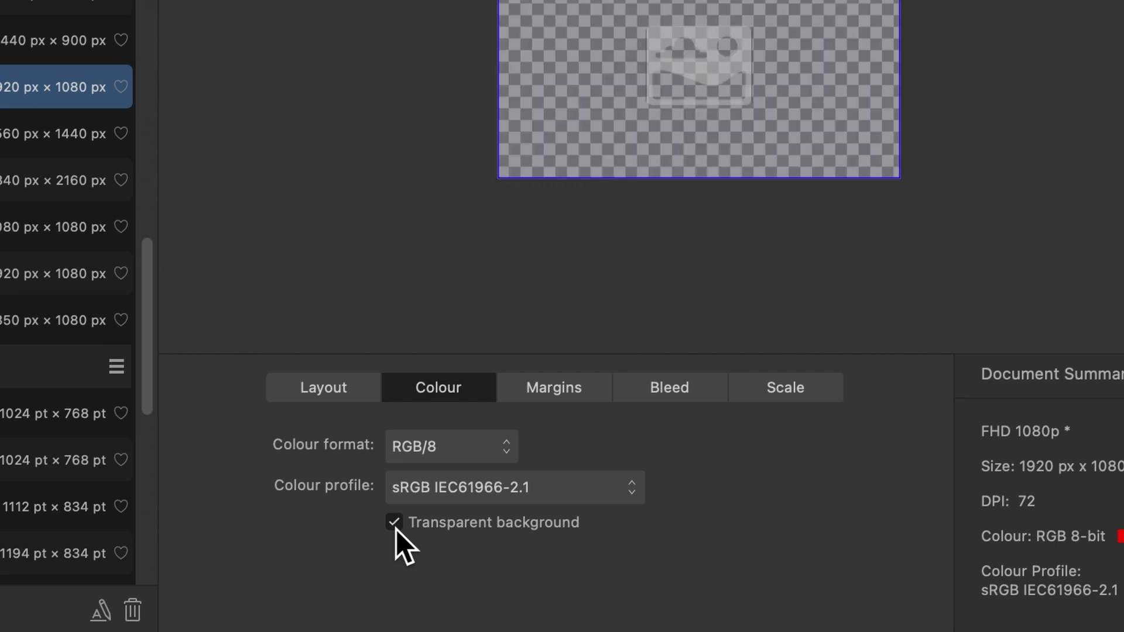
pyautogui.click(395, 523)
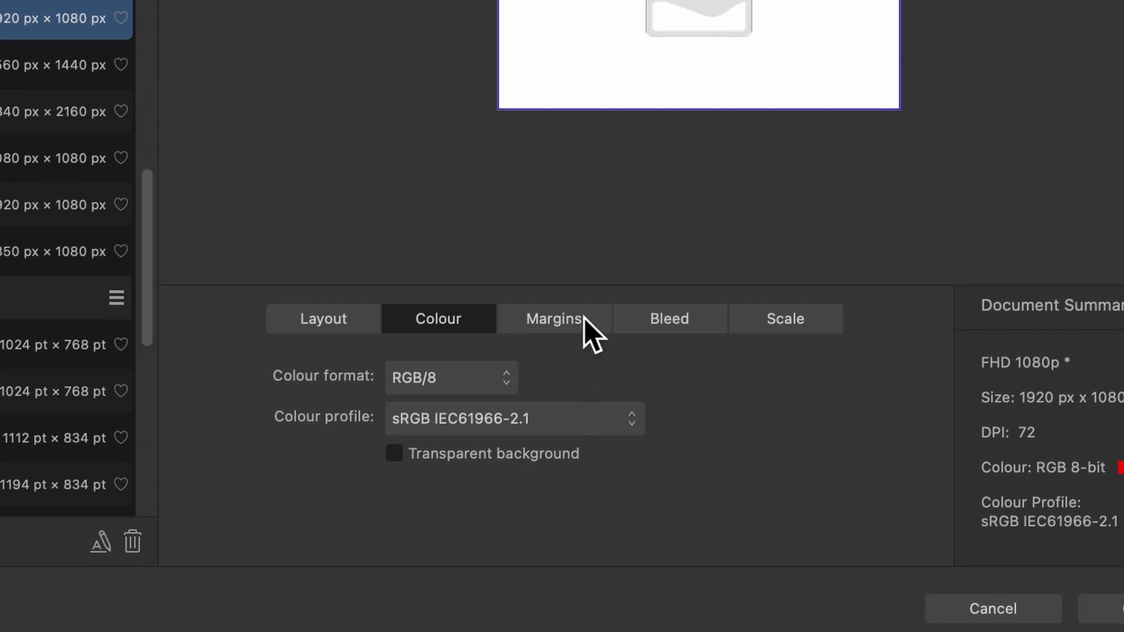
# - Untick Include margins, then review the Bleed (0 px) and Scale settings
pyautogui.click(585, 240)
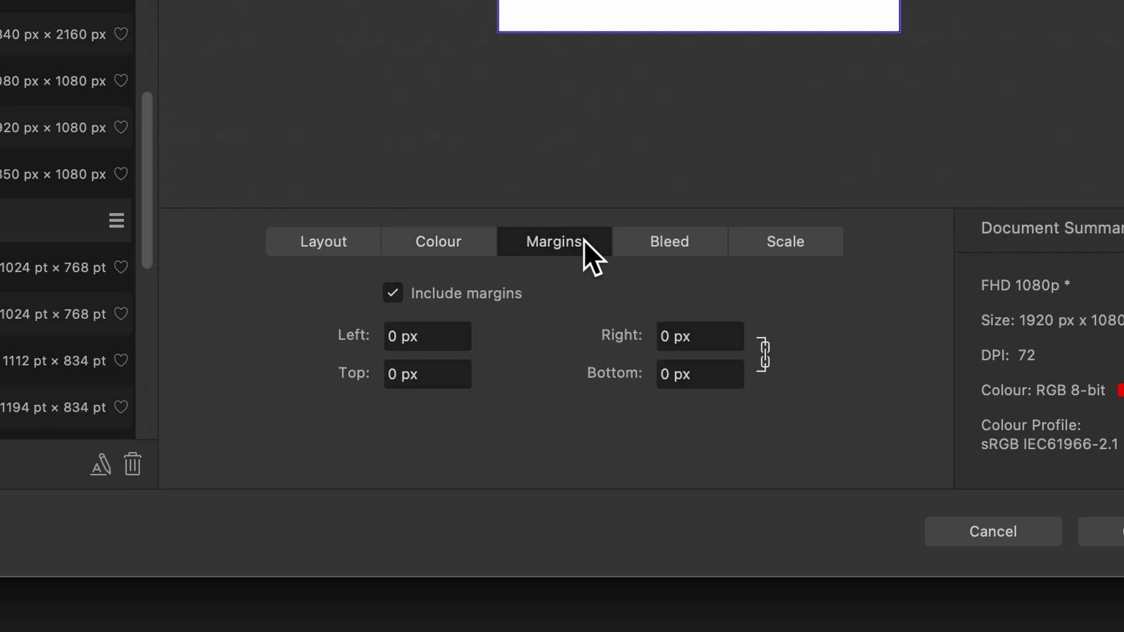
pyautogui.click(392, 293)
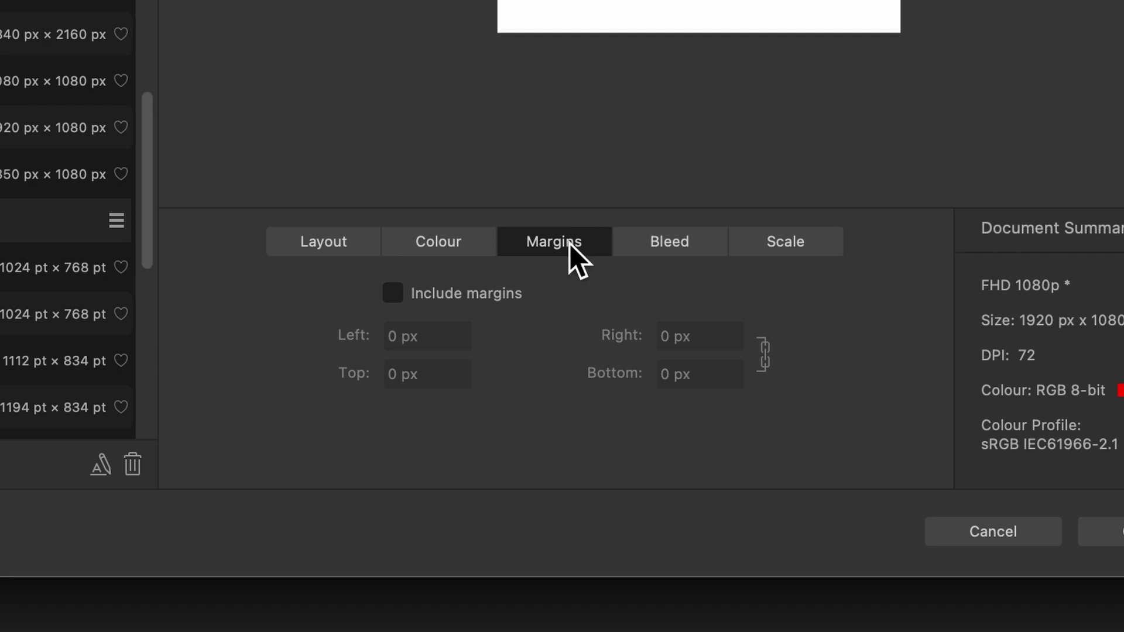
pyautogui.click(668, 247)
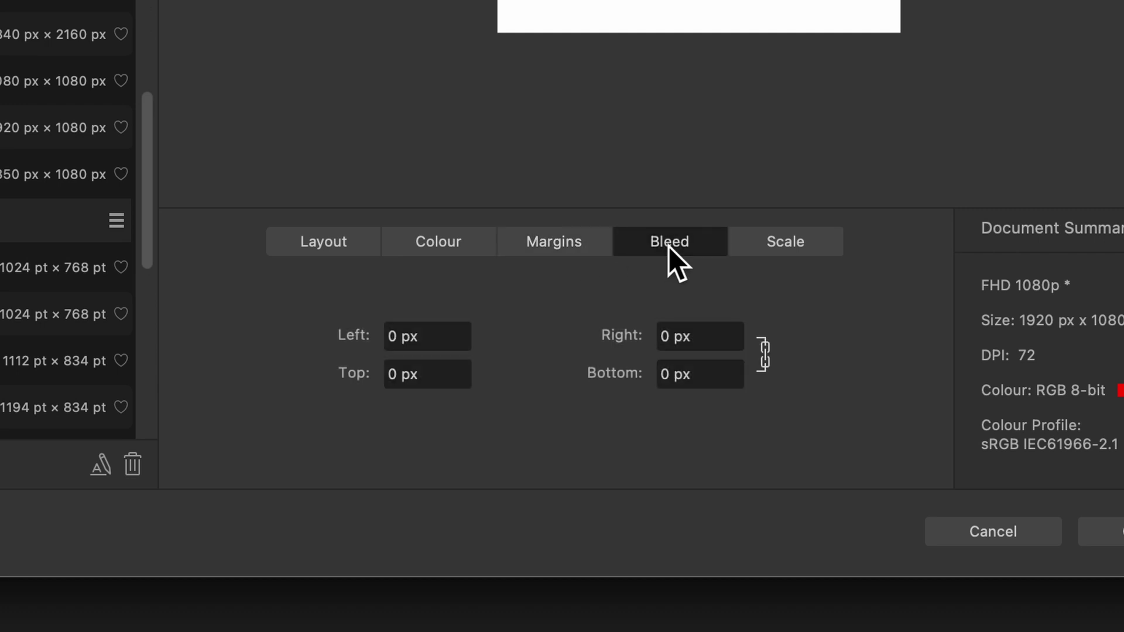
pyautogui.click(782, 246)
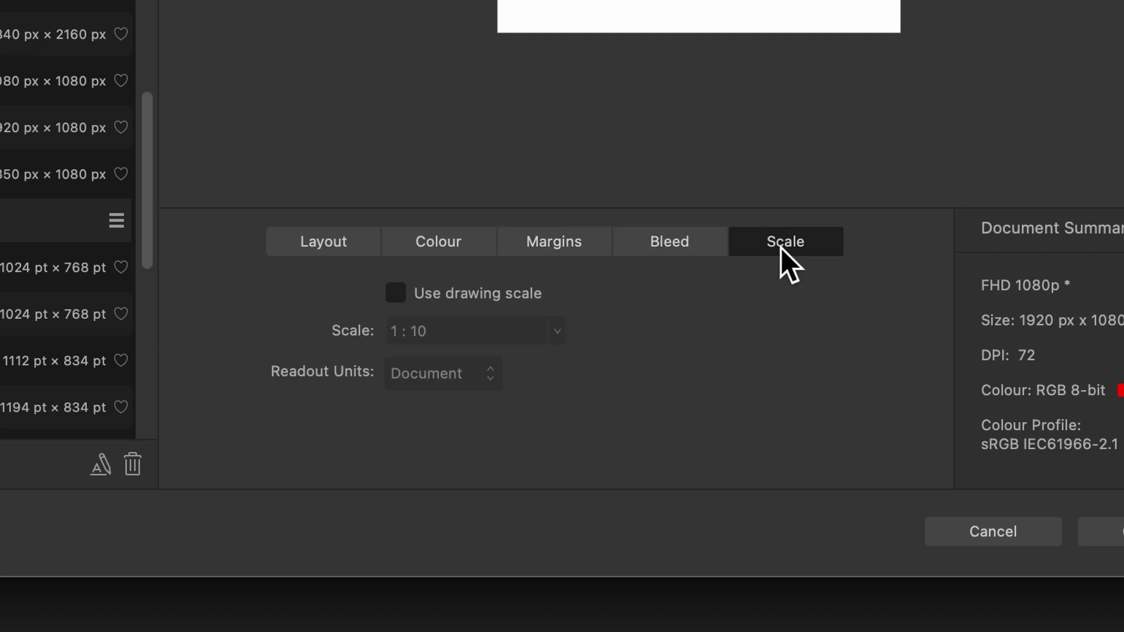